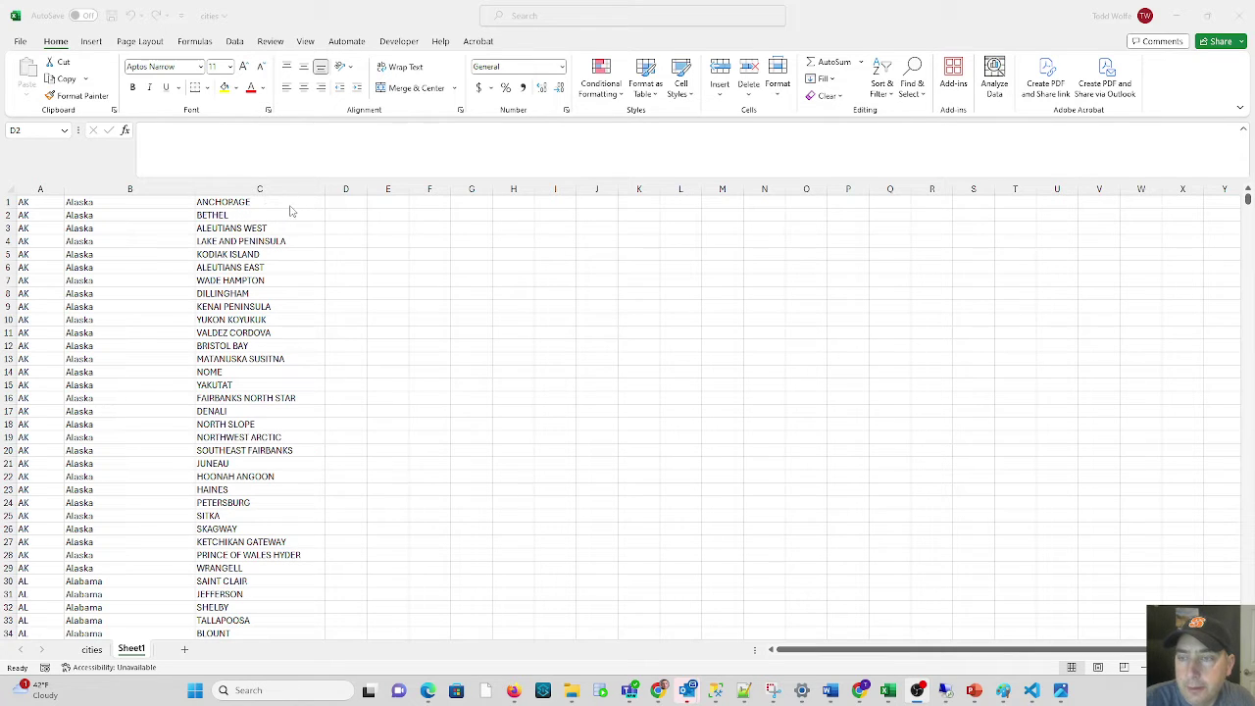
- Try to convert the whole of column C, the city names, to the Geography data type
click(255, 202)
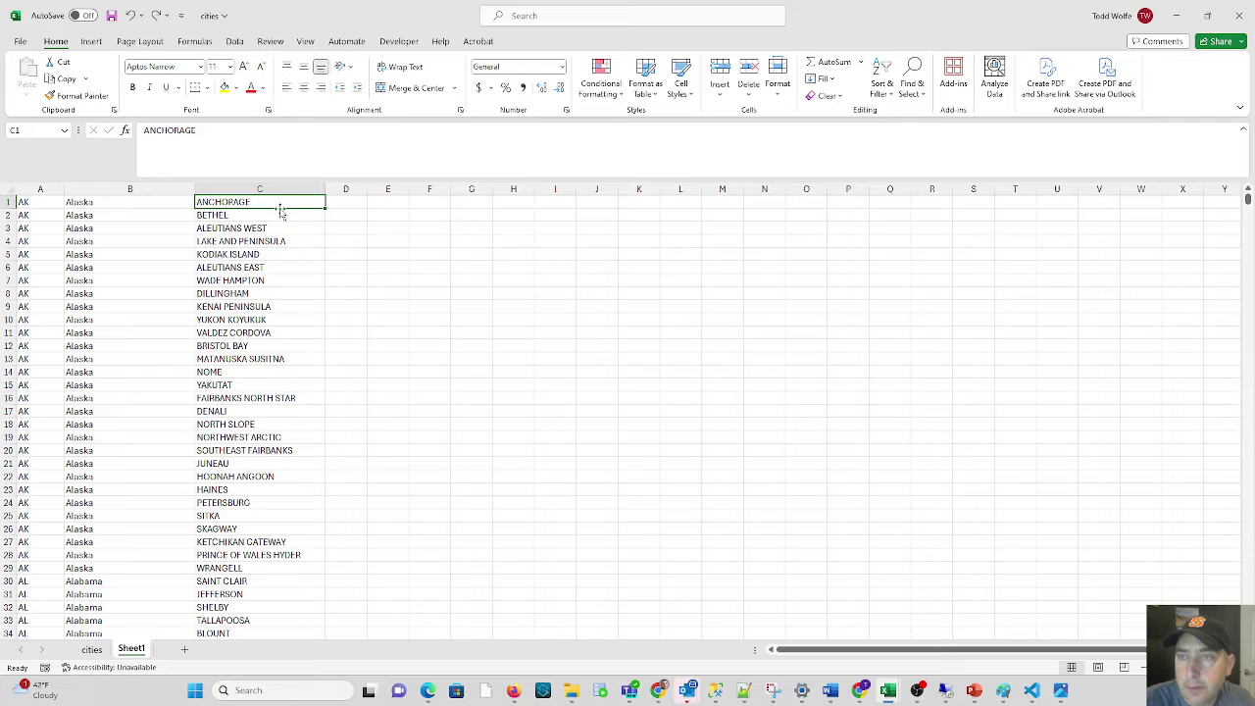
click(236, 42)
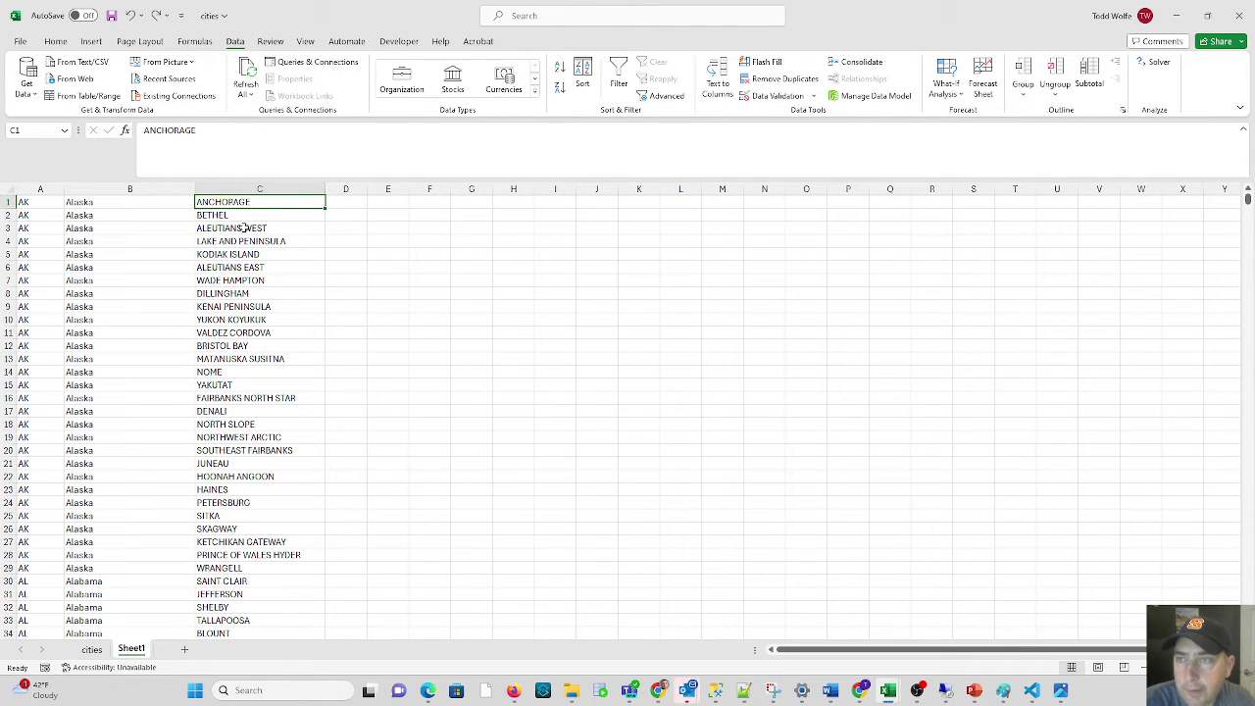
click(251, 187)
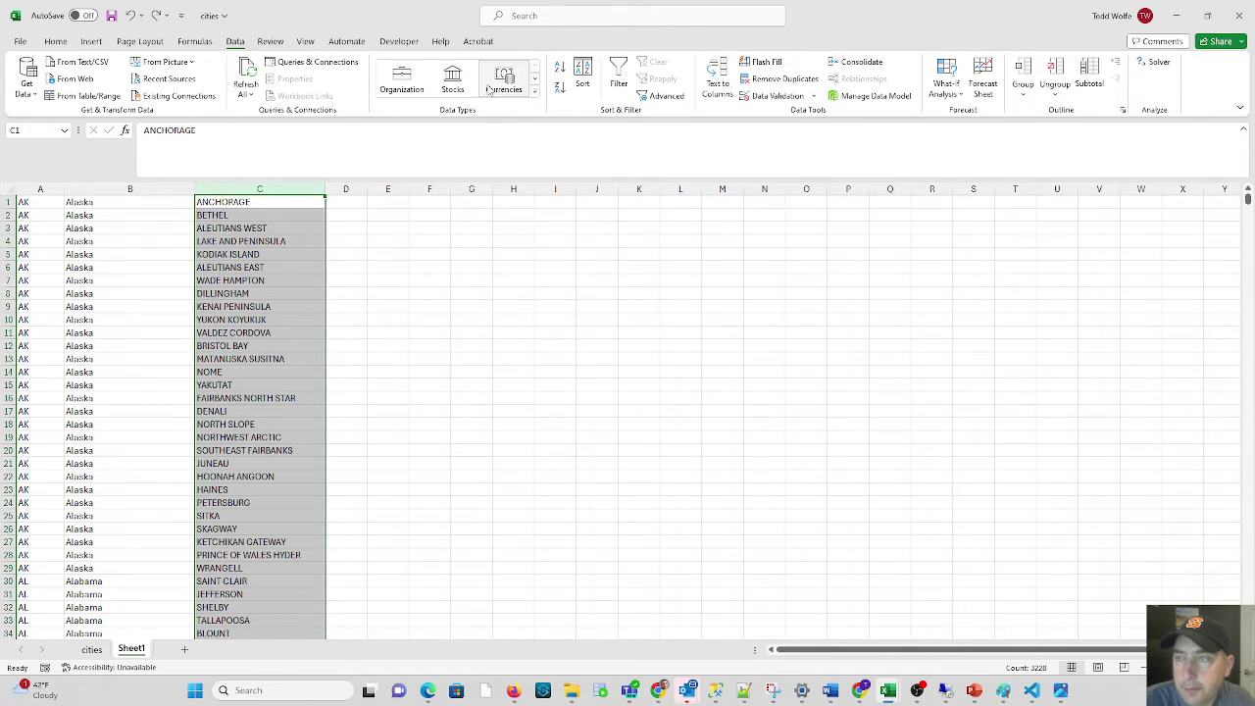
click(536, 94)
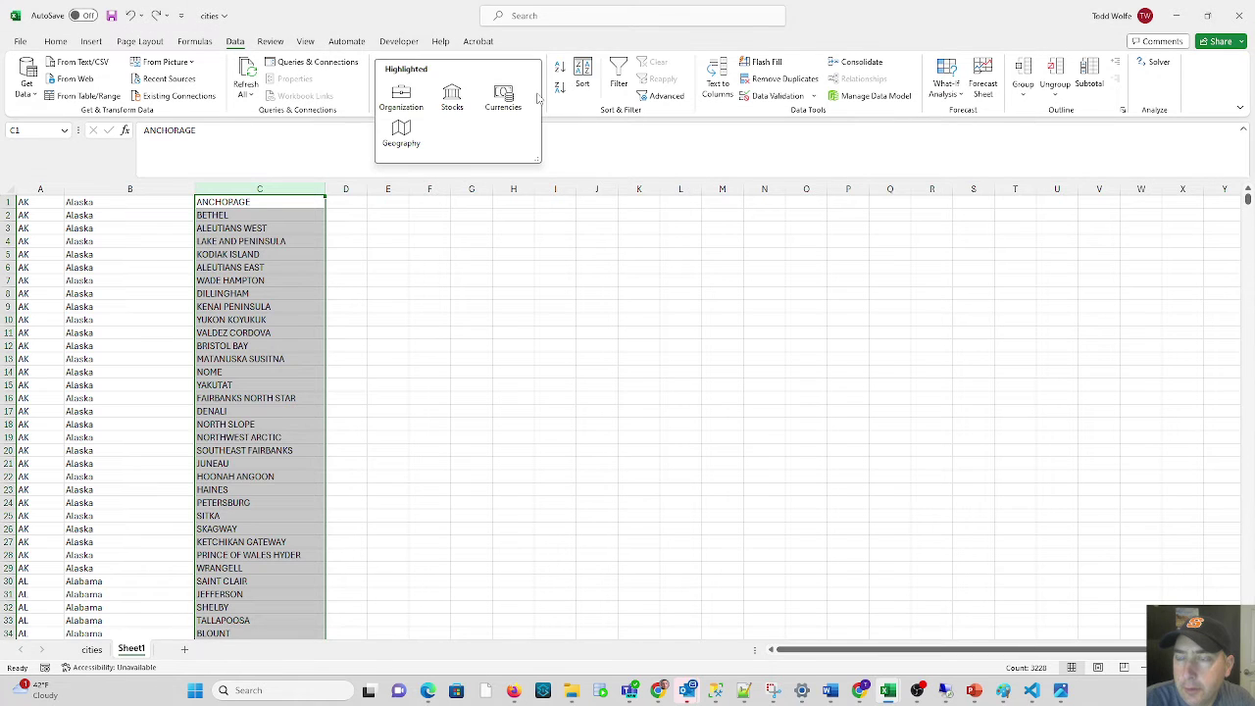
click(402, 137)
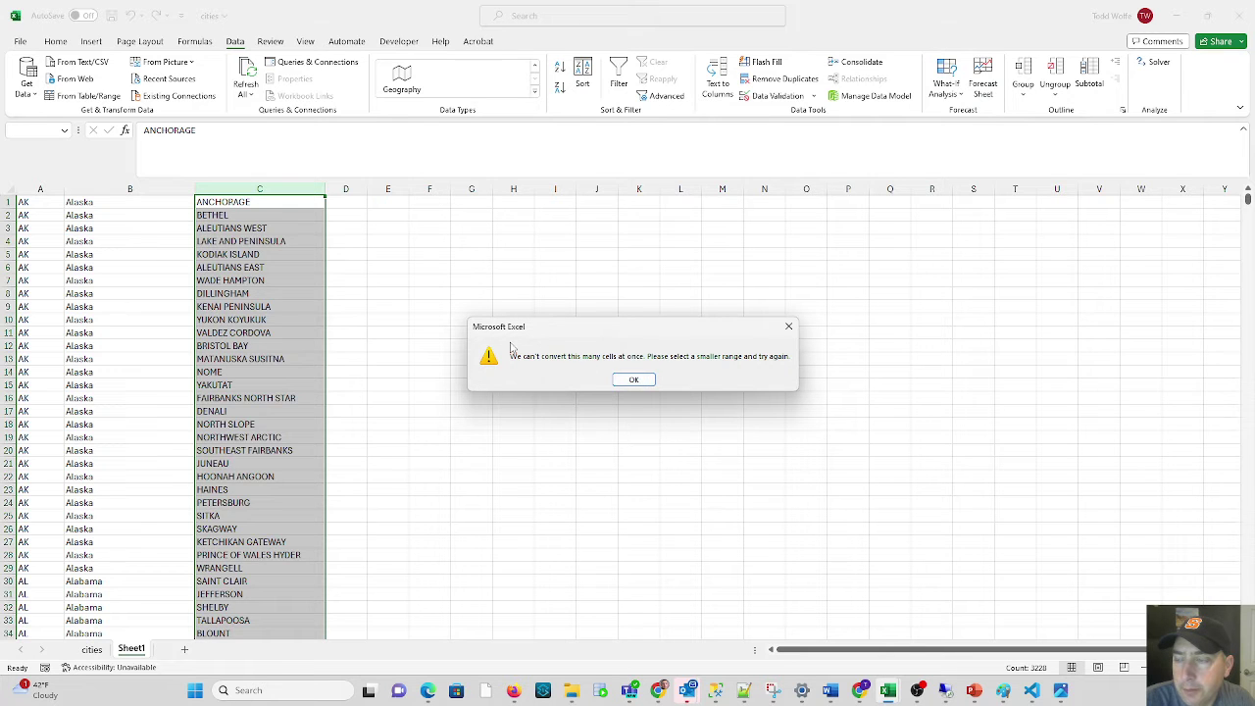
click(635, 379)
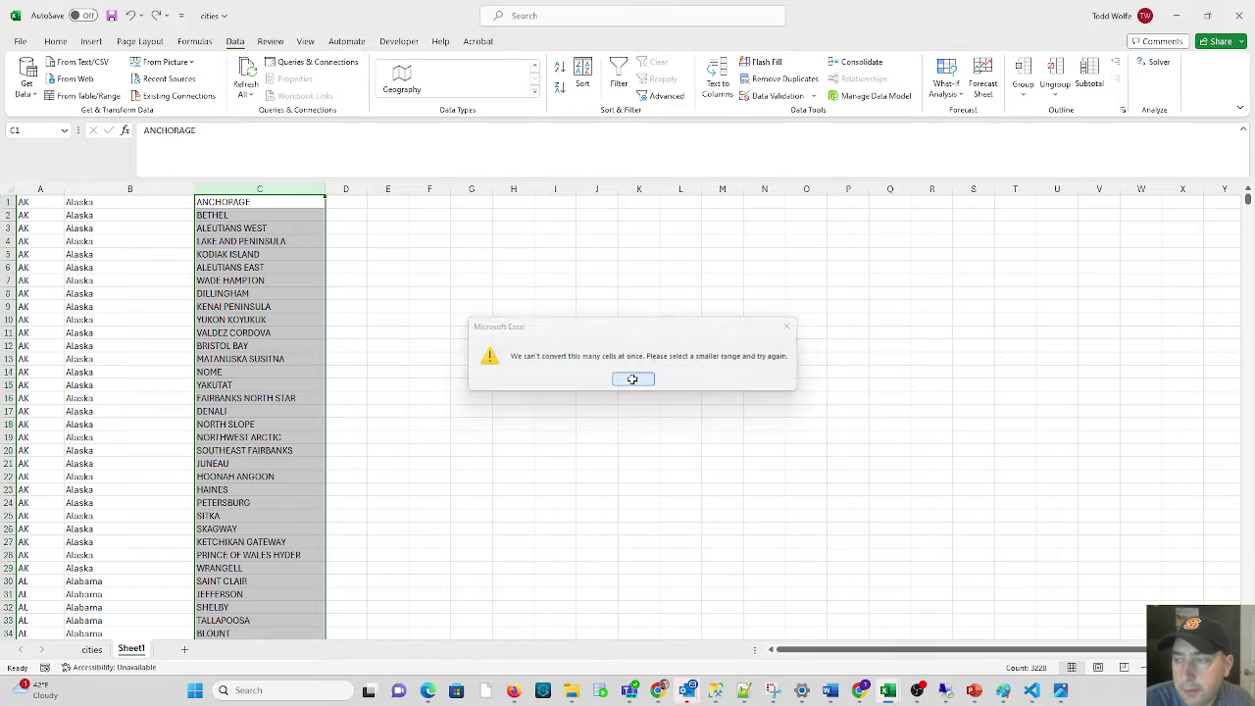
- Convert cells C1:C20 to the Geography data type and widen column C to fit the full place names
click(228, 202)
drag(229, 206, 218, 450)
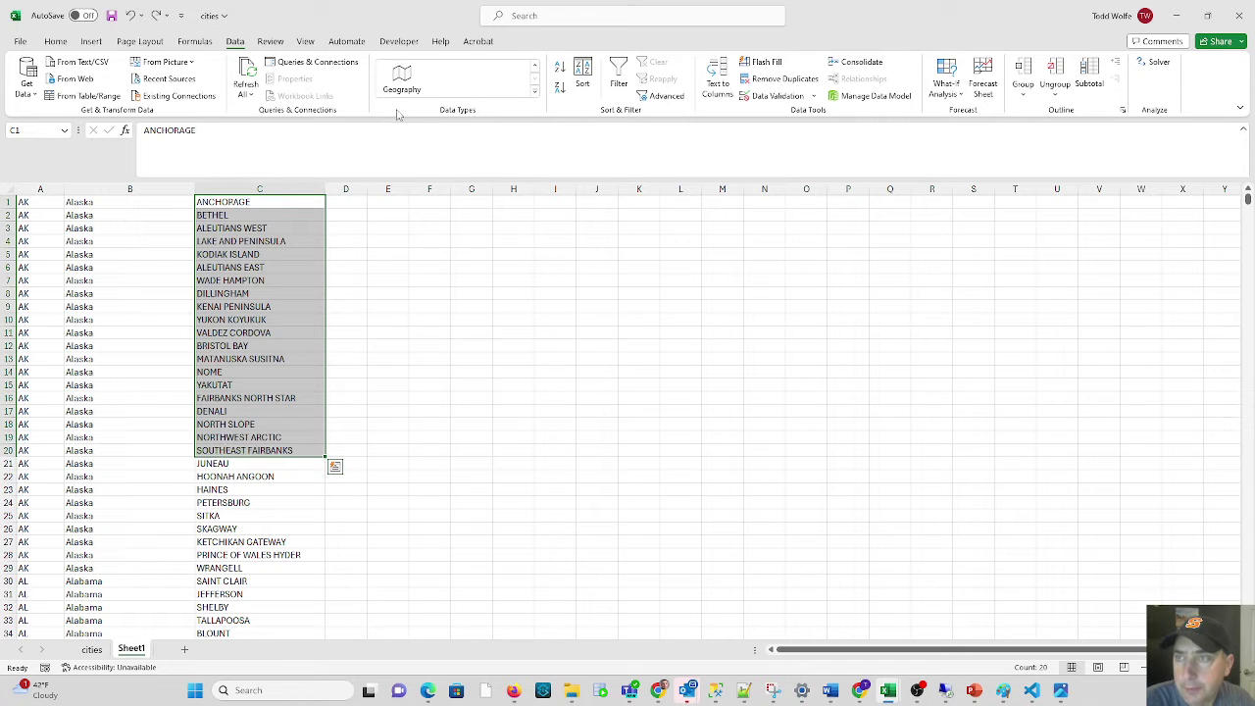
click(402, 78)
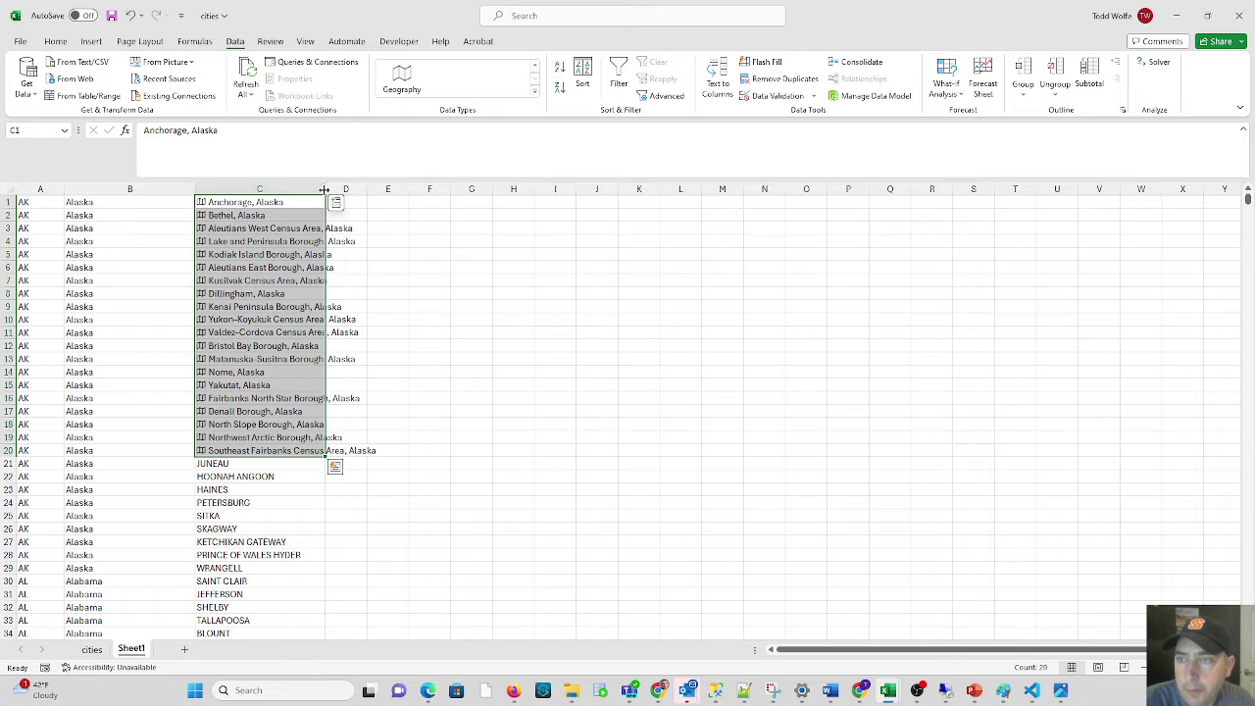
drag(326, 189, 377, 190)
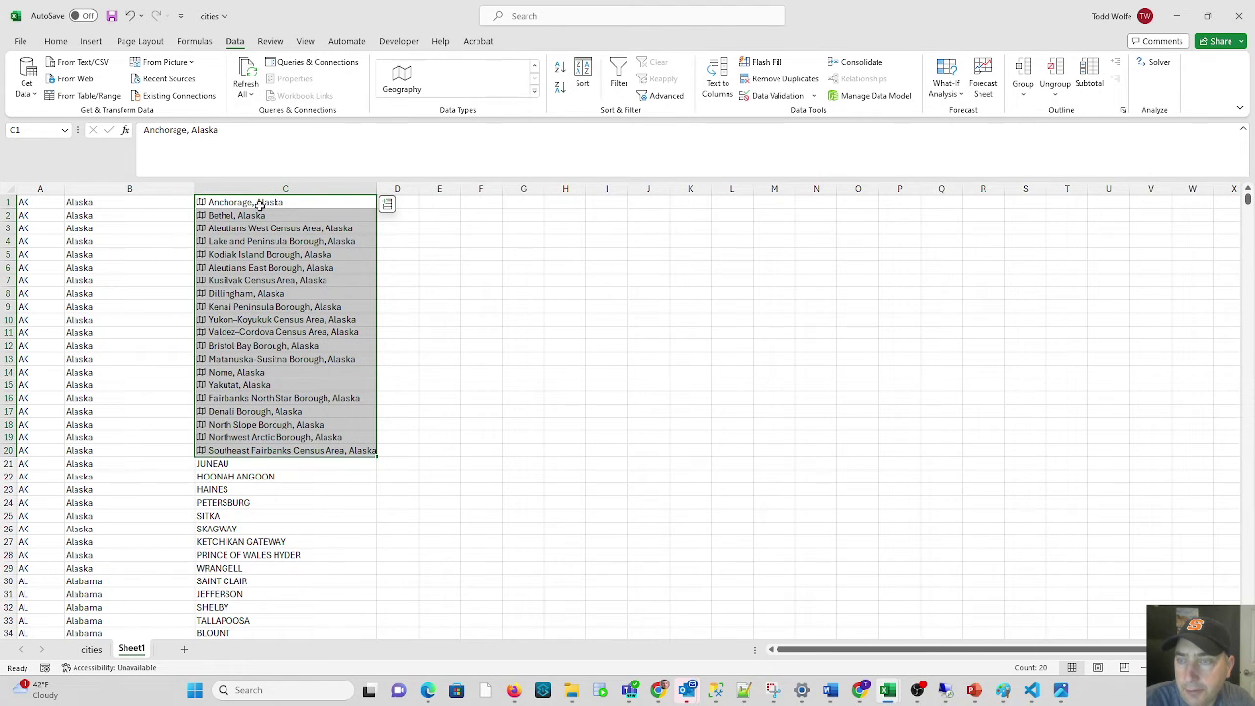
- Open the Anchorage data card in cell C1 and read through its details, from country and population to coordinates
click(404, 268)
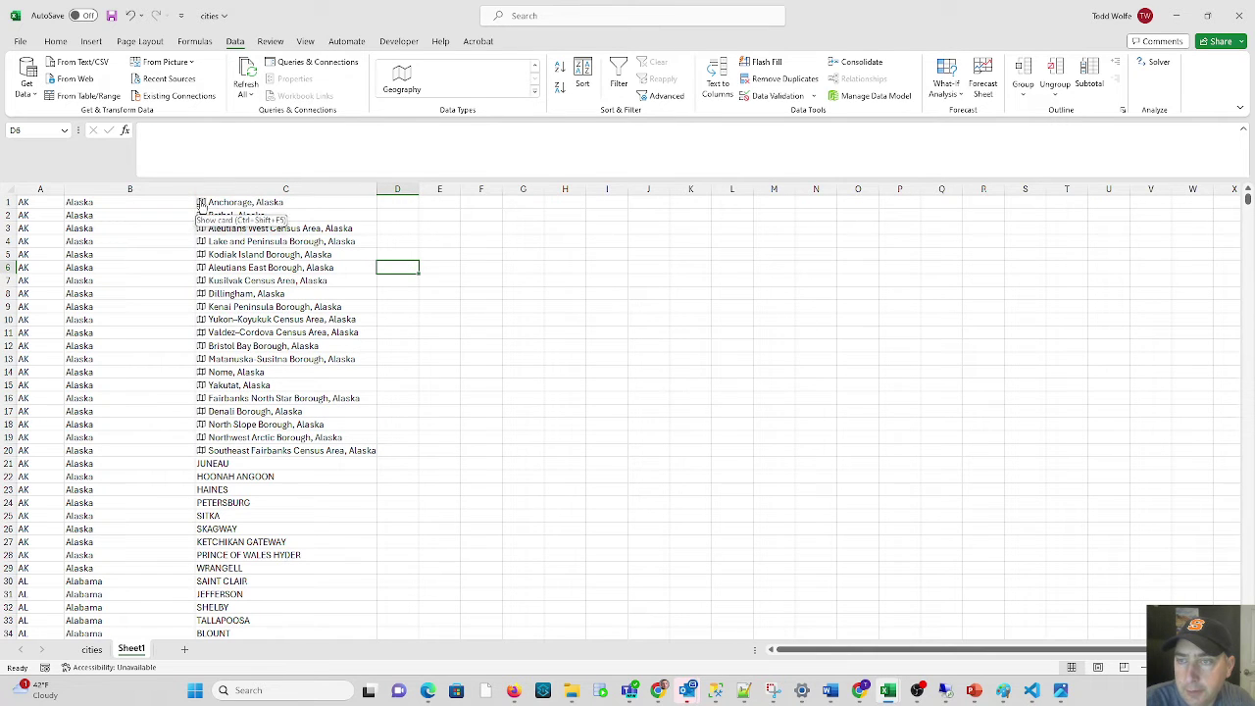
click(201, 205)
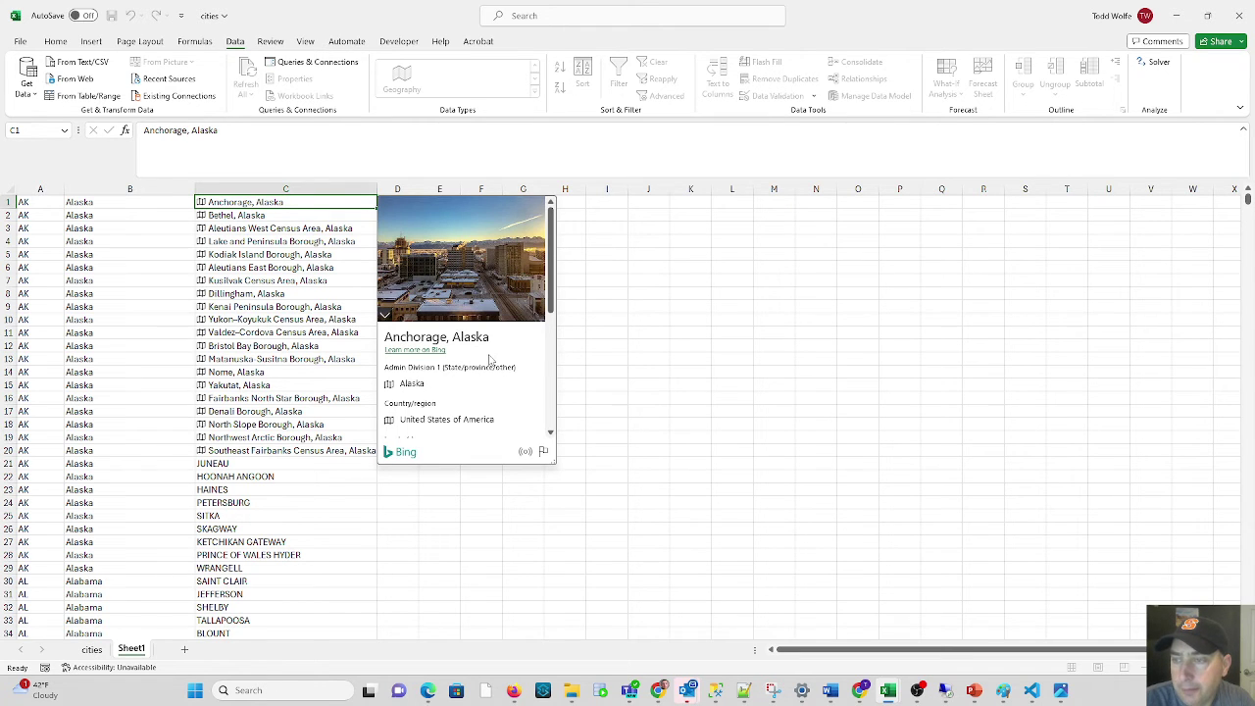
scroll(493, 387, down, 1)
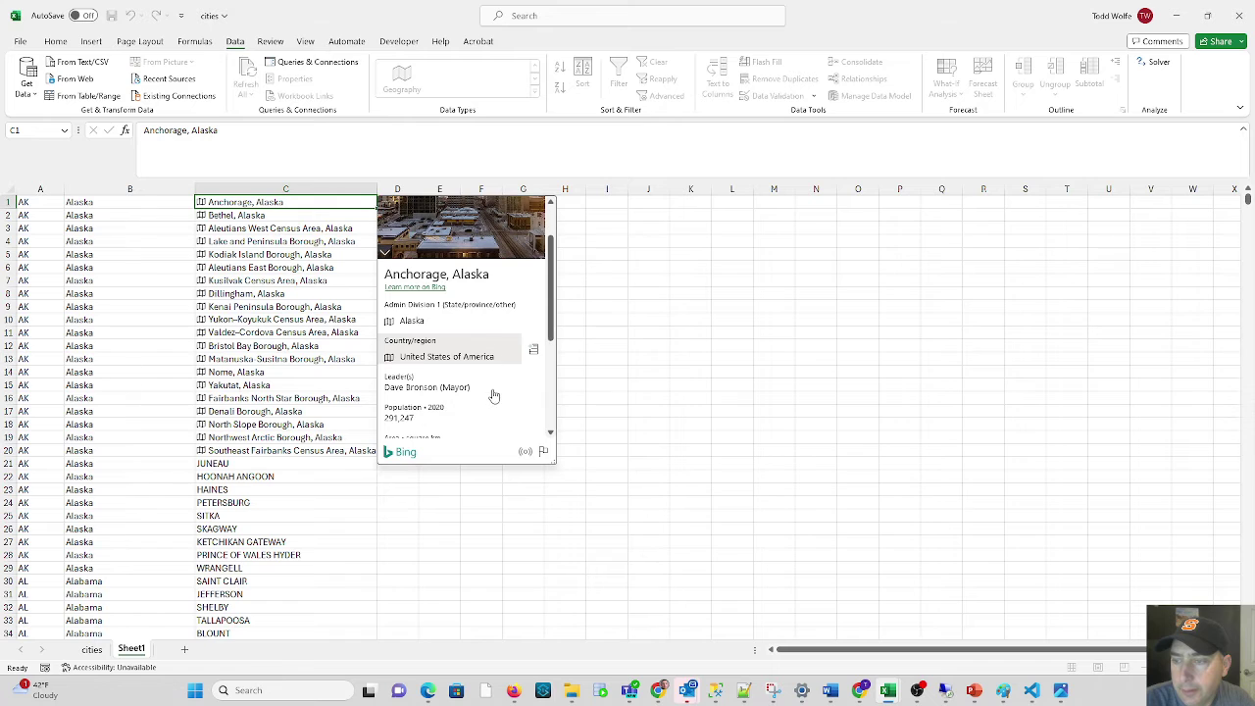
scroll(429, 426, down, 1)
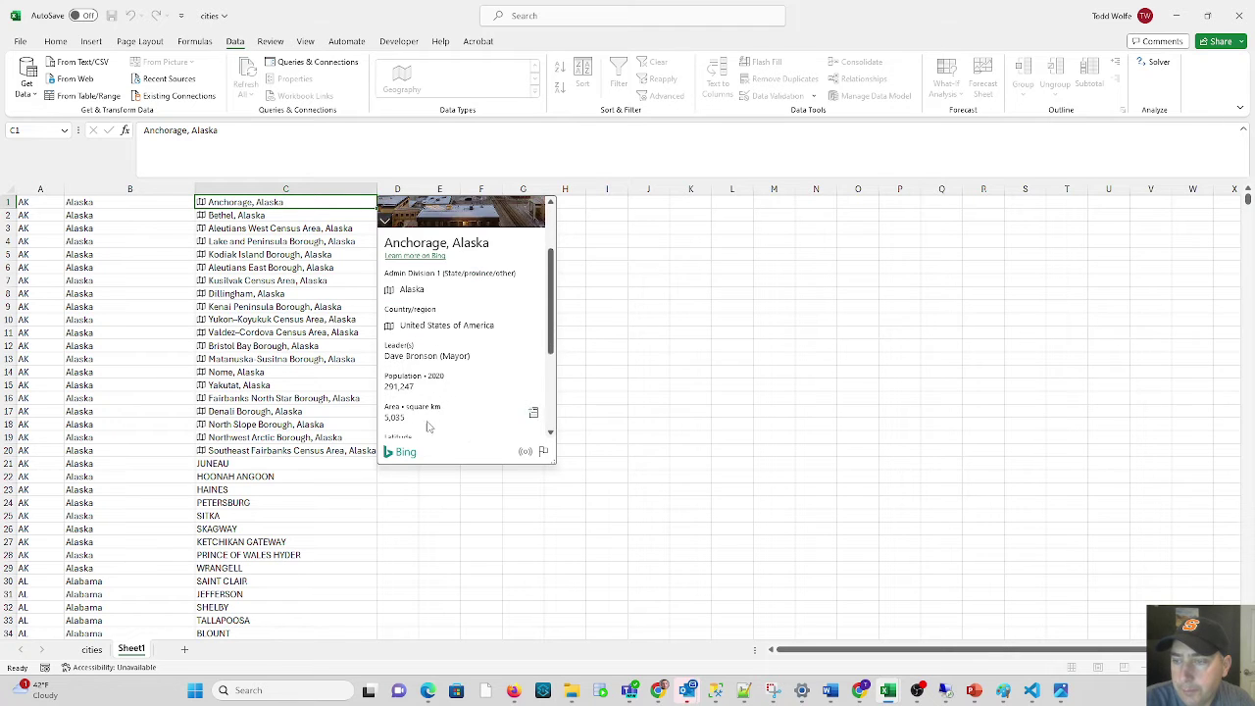
scroll(448, 414, down, 2)
scroll(446, 415, up, 1)
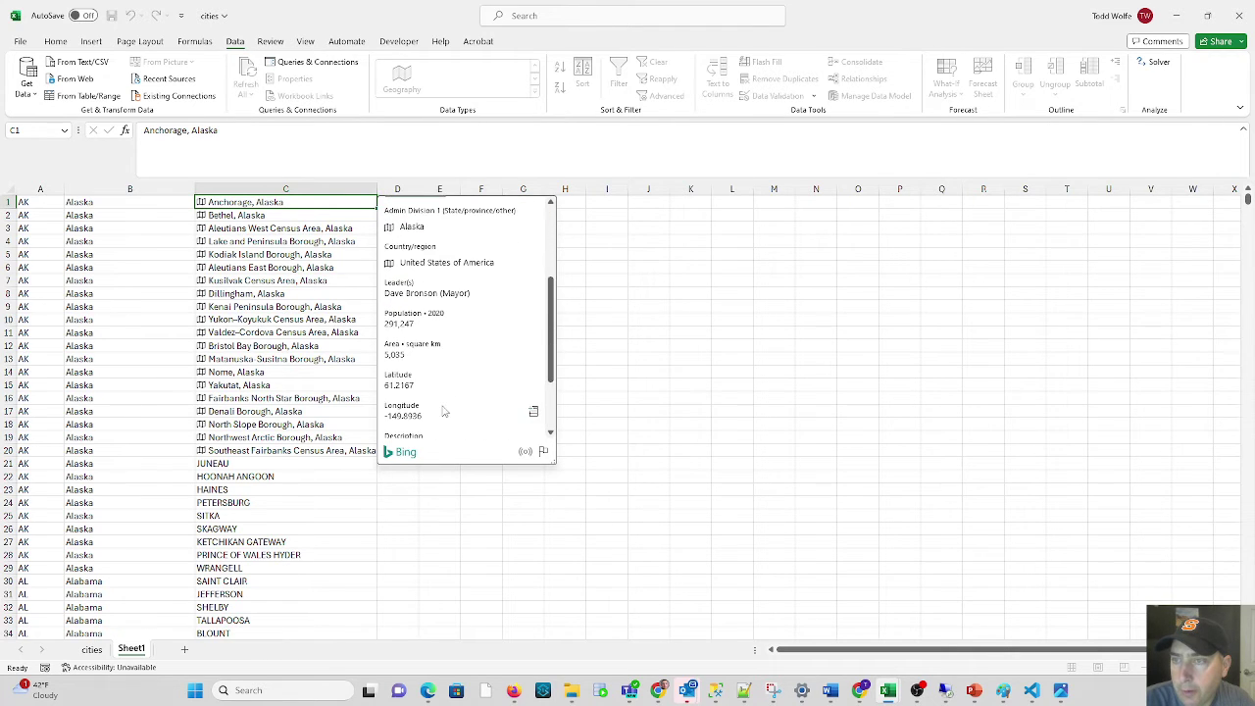
scroll(529, 286, up, 3)
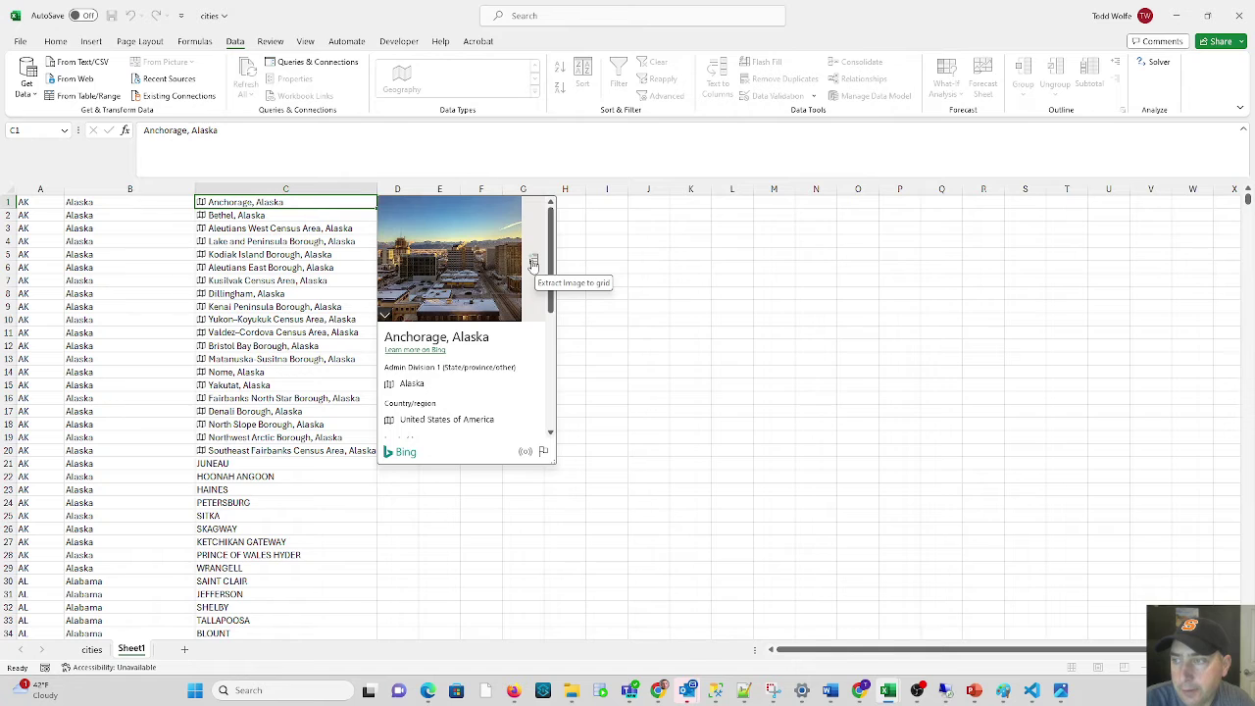
- Extract Anchorage's image and population from its data card into the cells beside it and check the population formula
click(534, 262)
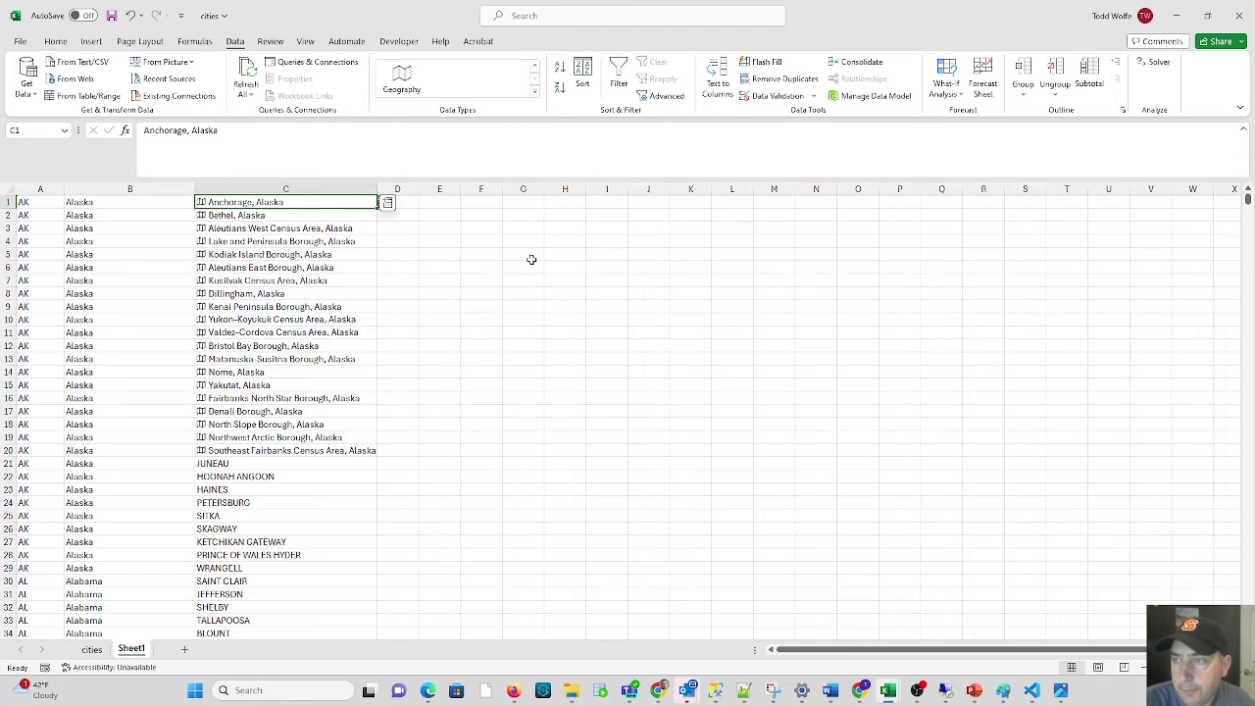
click(387, 202)
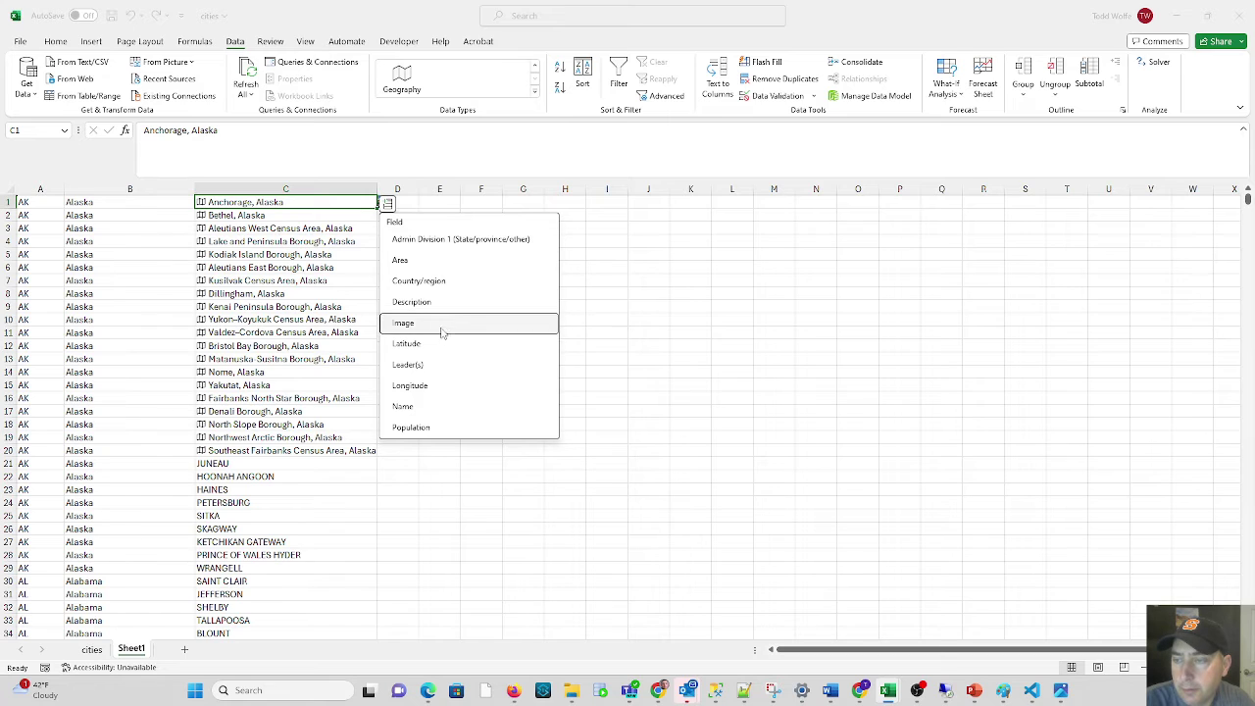
click(426, 428)
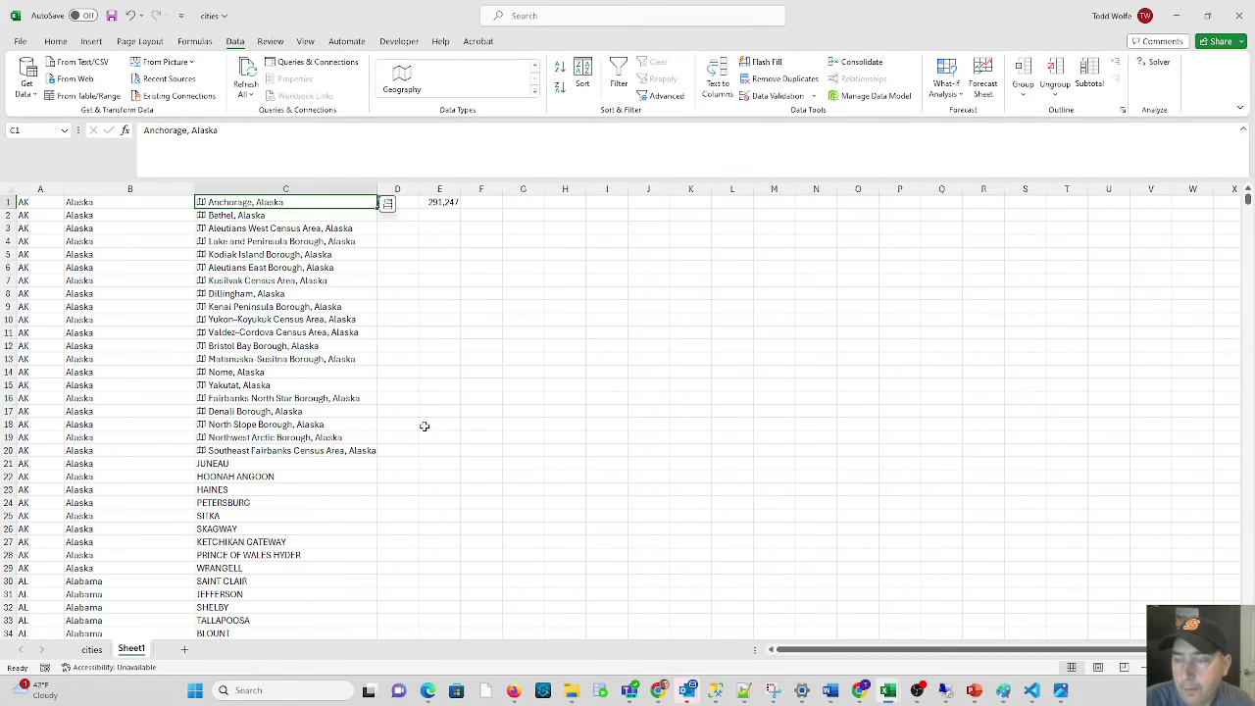
click(440, 203)
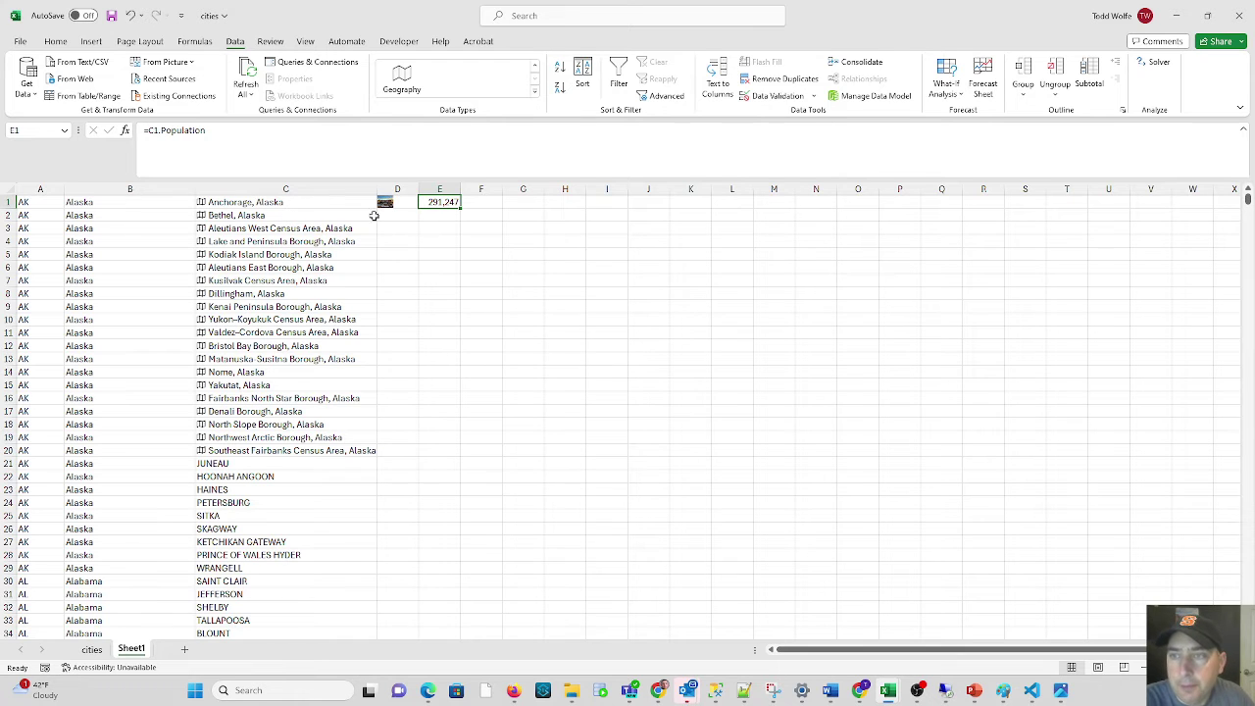
- Undo the extracted image and population, the widening of column C, and the Geography conversion of C1:C20
click(394, 216)
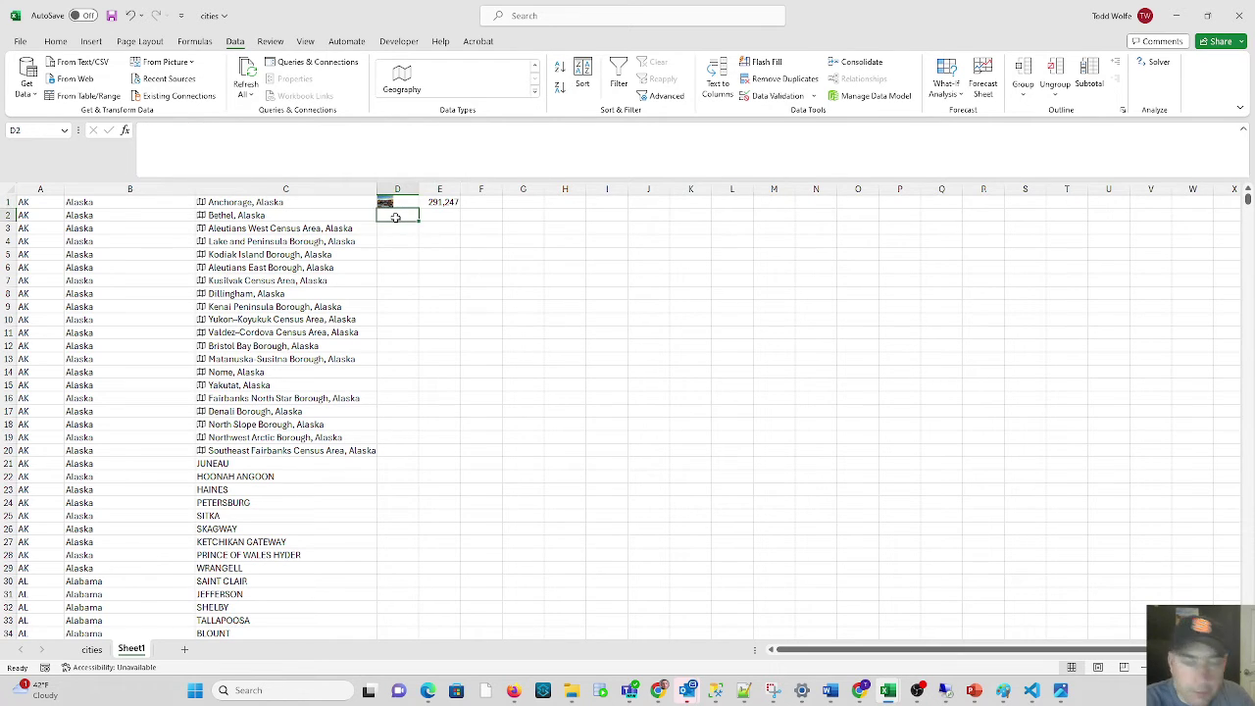
key(ctrl+z)
key(ctrl+z)
key(ctrl+z)
key(ctrl+z)
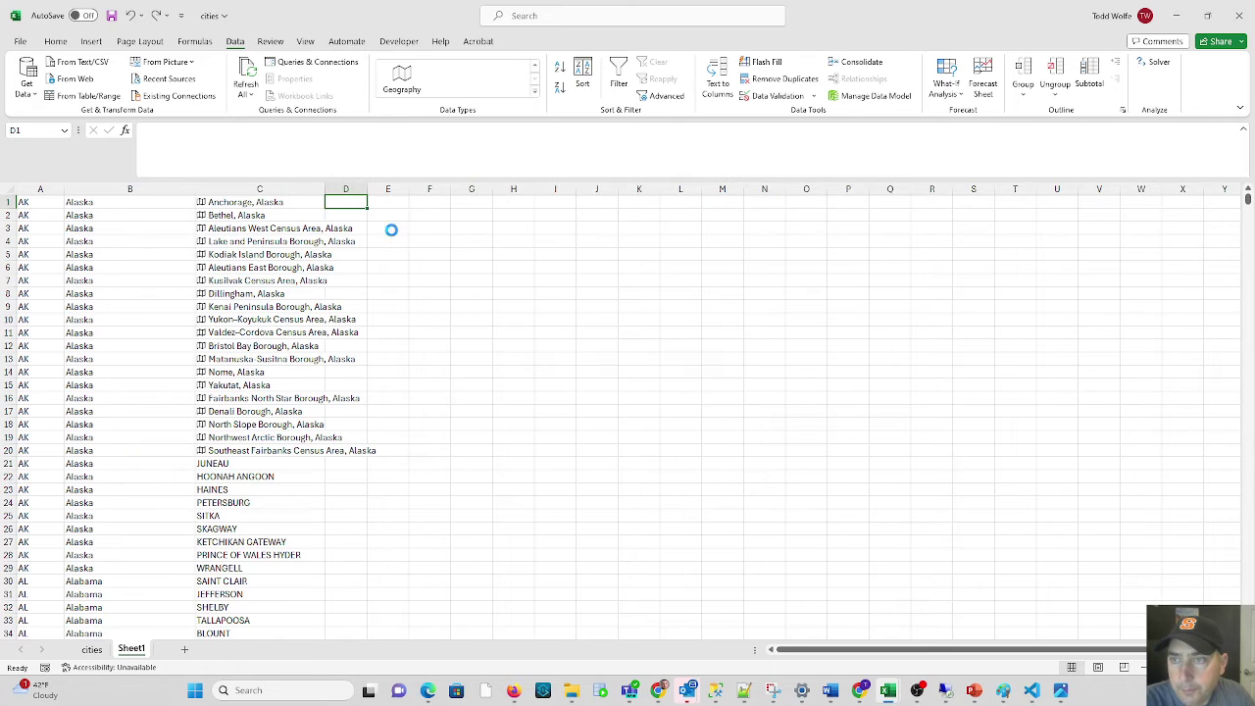
- Convert cell C1 alone to the Geography data type to view its available fields, and undo the conversion
click(284, 202)
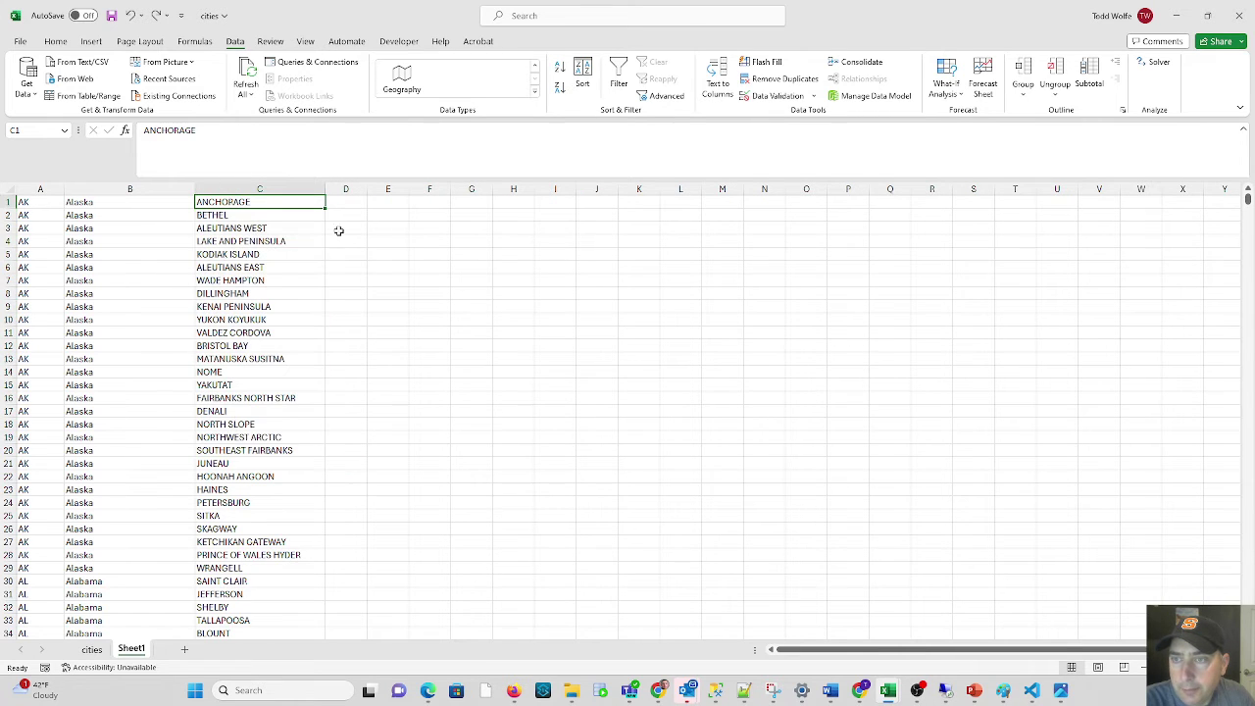
click(402, 79)
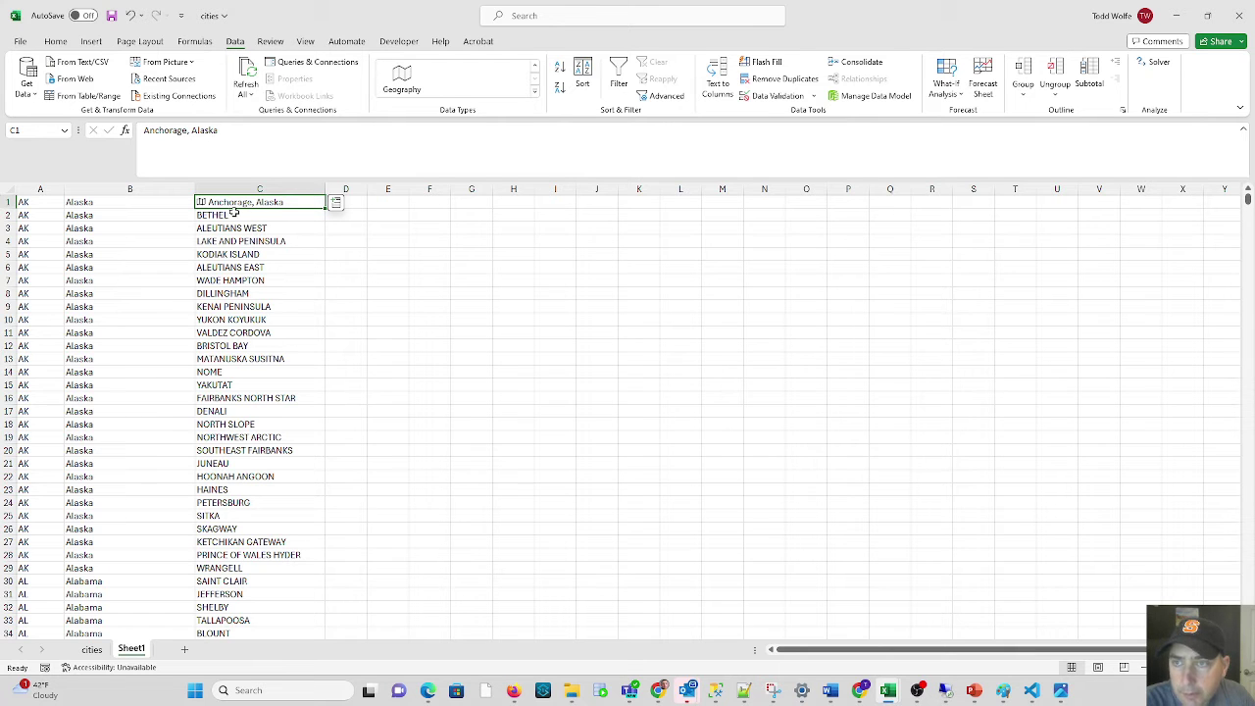
click(337, 206)
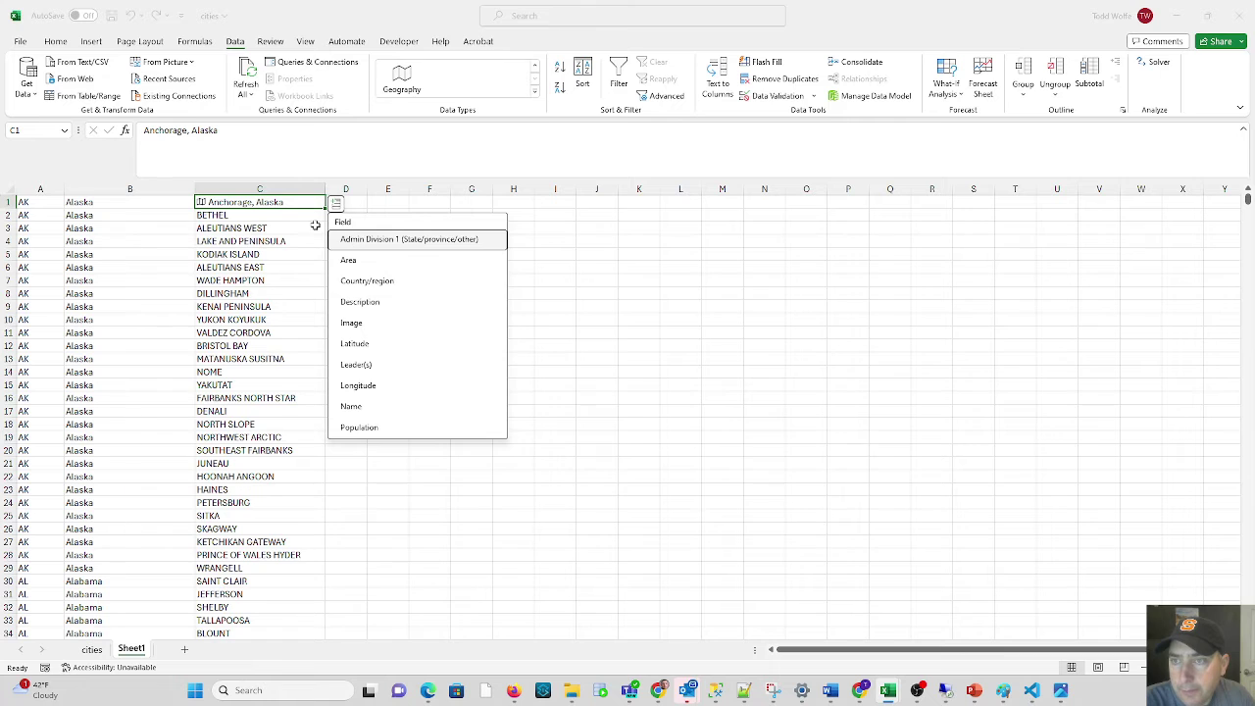
click(293, 217)
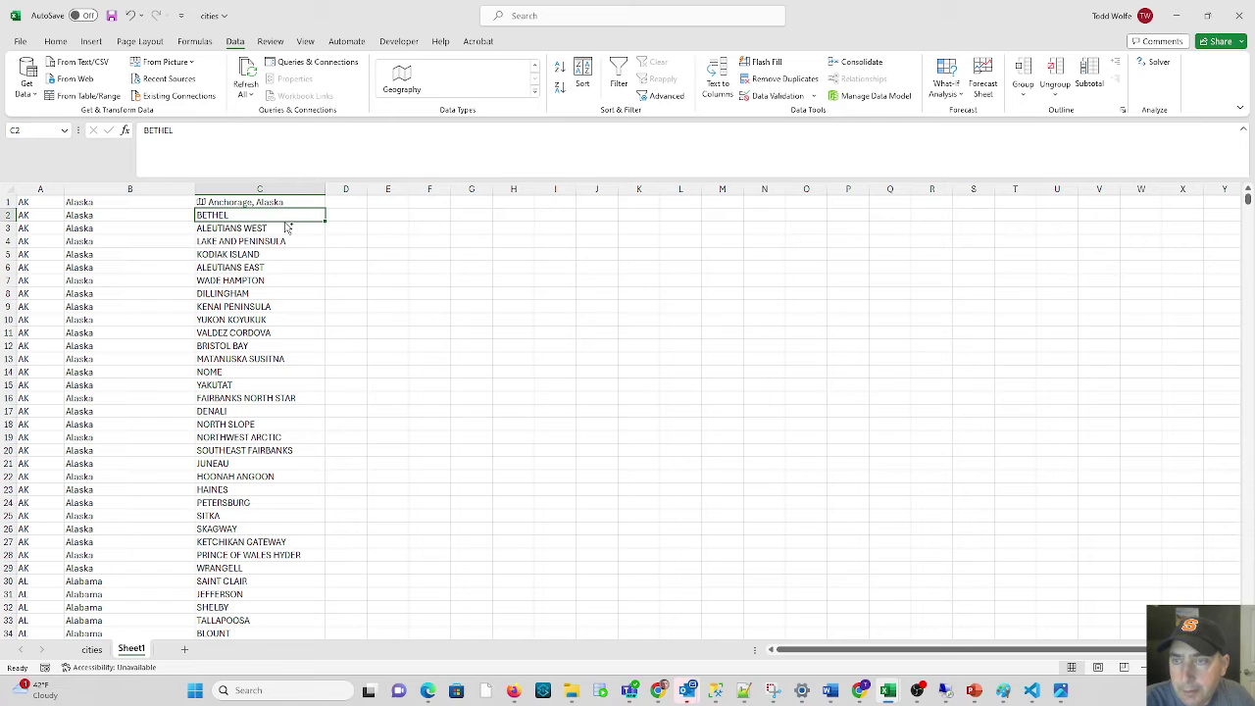
key(ctrl+z)
- Try the Geography data type on the state and city cells B1:C1 together and undo it
click(159, 202)
drag(159, 202, 269, 201)
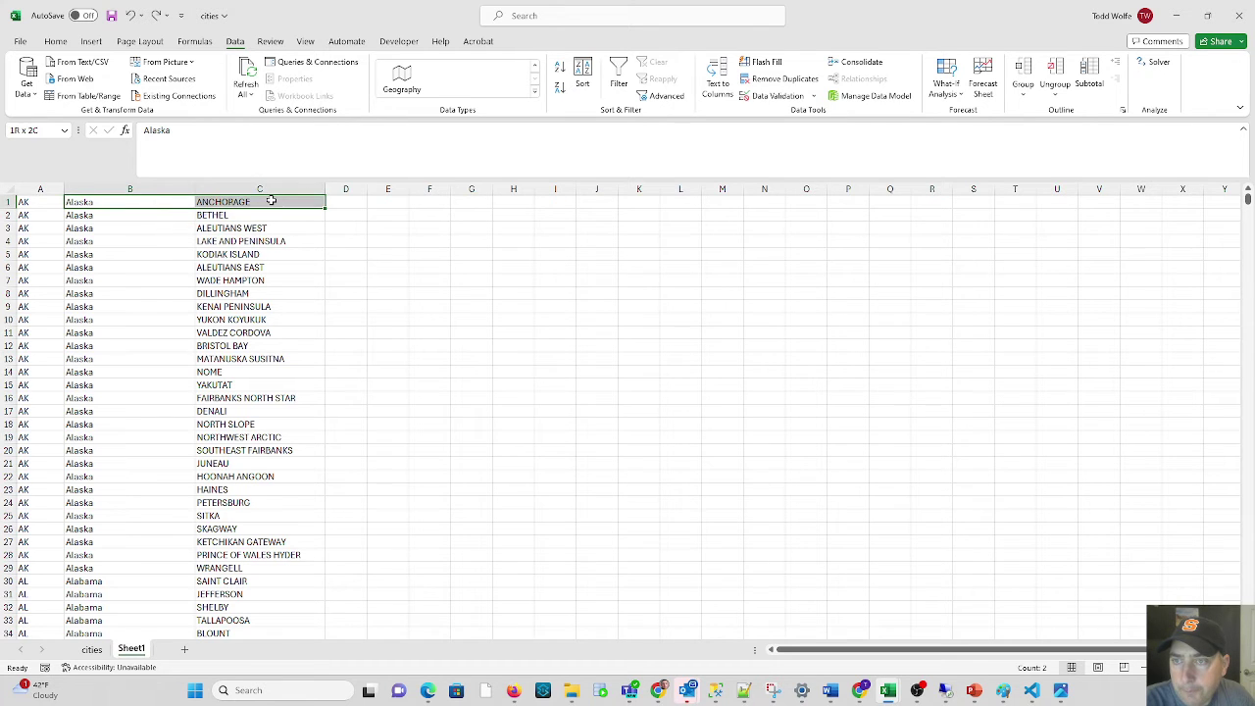
click(401, 87)
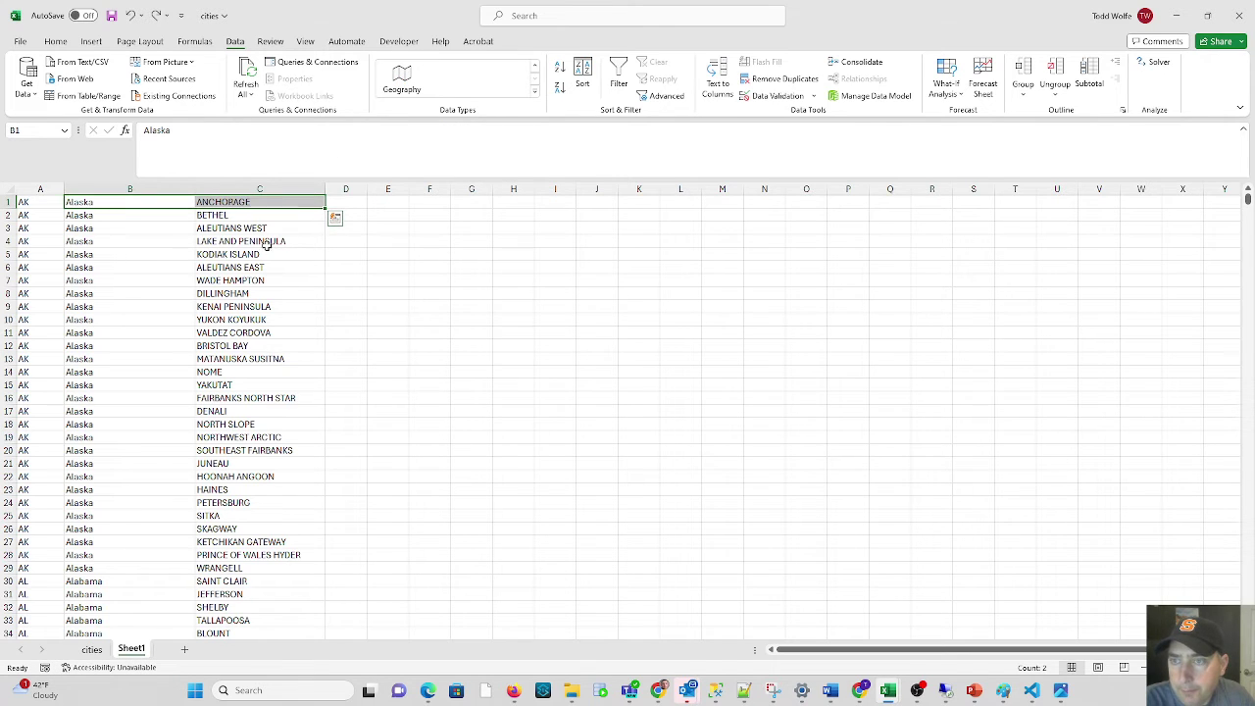
key(ctrl+z)
- Try the Geography data type on the WADE HAMPTON cell C7 alone and undo it
click(240, 282)
click(401, 82)
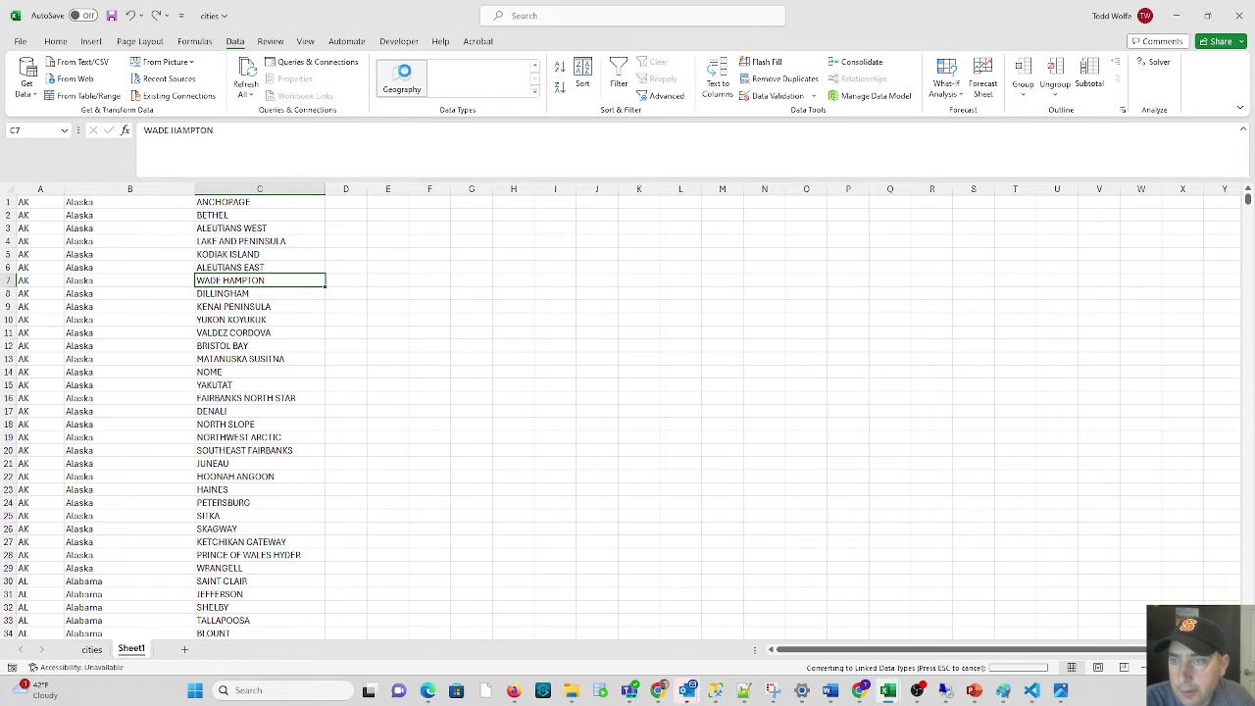
key(ctrl+z)
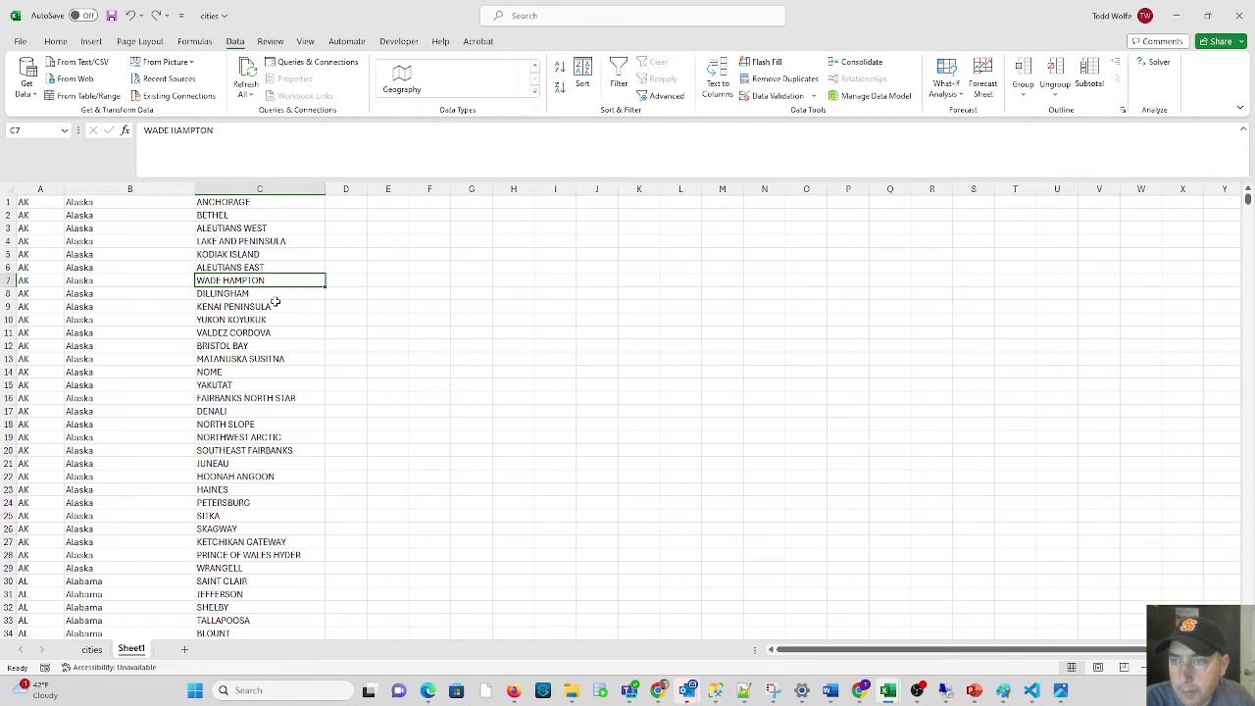
scroll(285, 431, down, 1)
scroll(274, 471, up, 1)
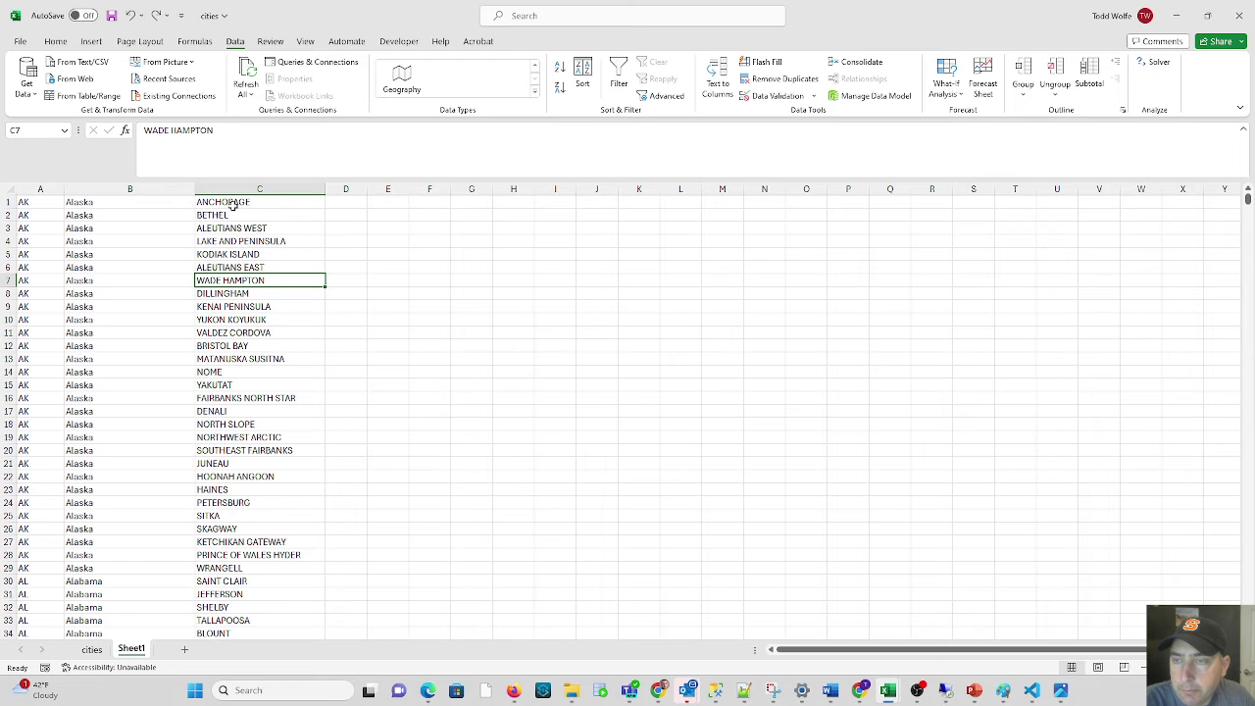
scroll(276, 437, down, 1)
scroll(265, 496, up, 1)
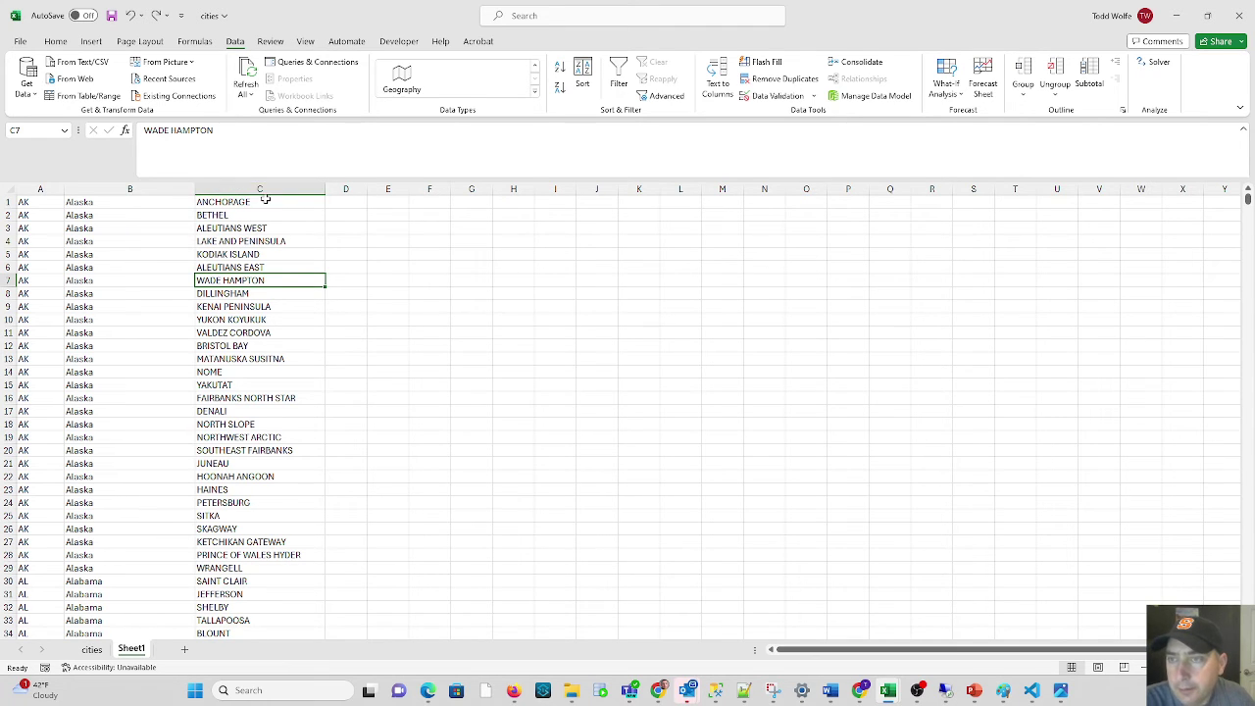
- Widen column E slightly and enter the ticker symbol MSFT in cell E1
click(283, 207)
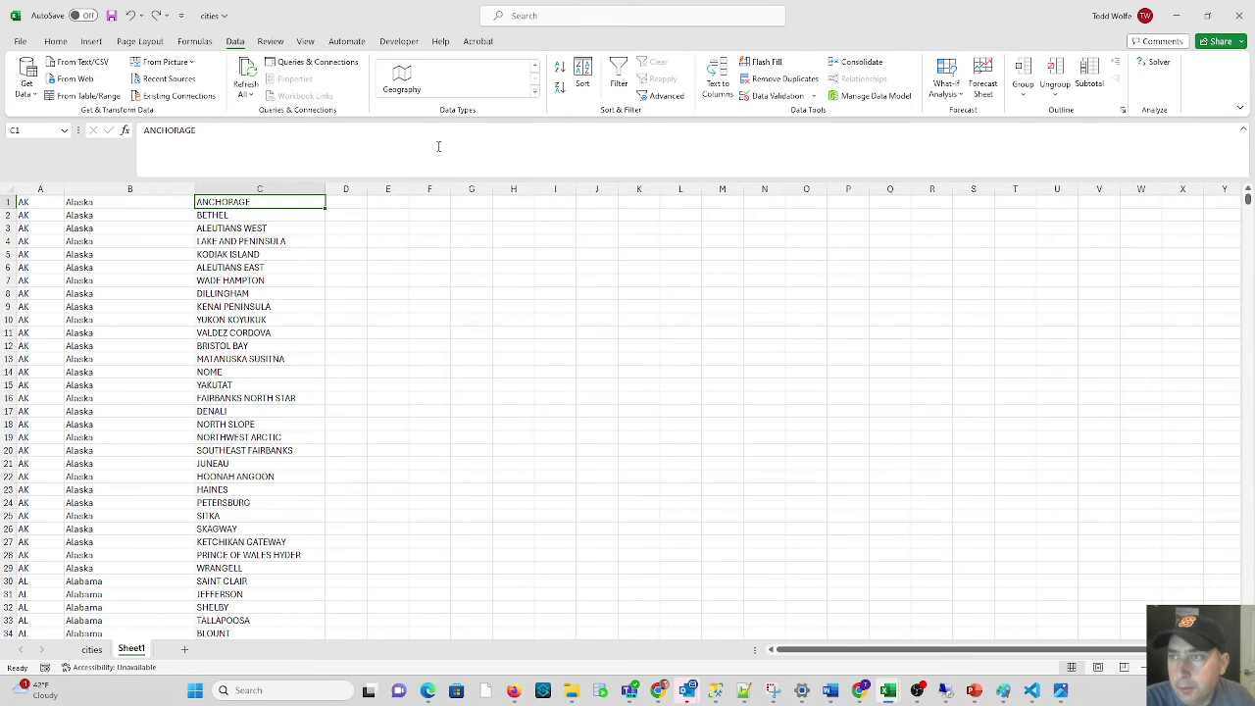
click(535, 66)
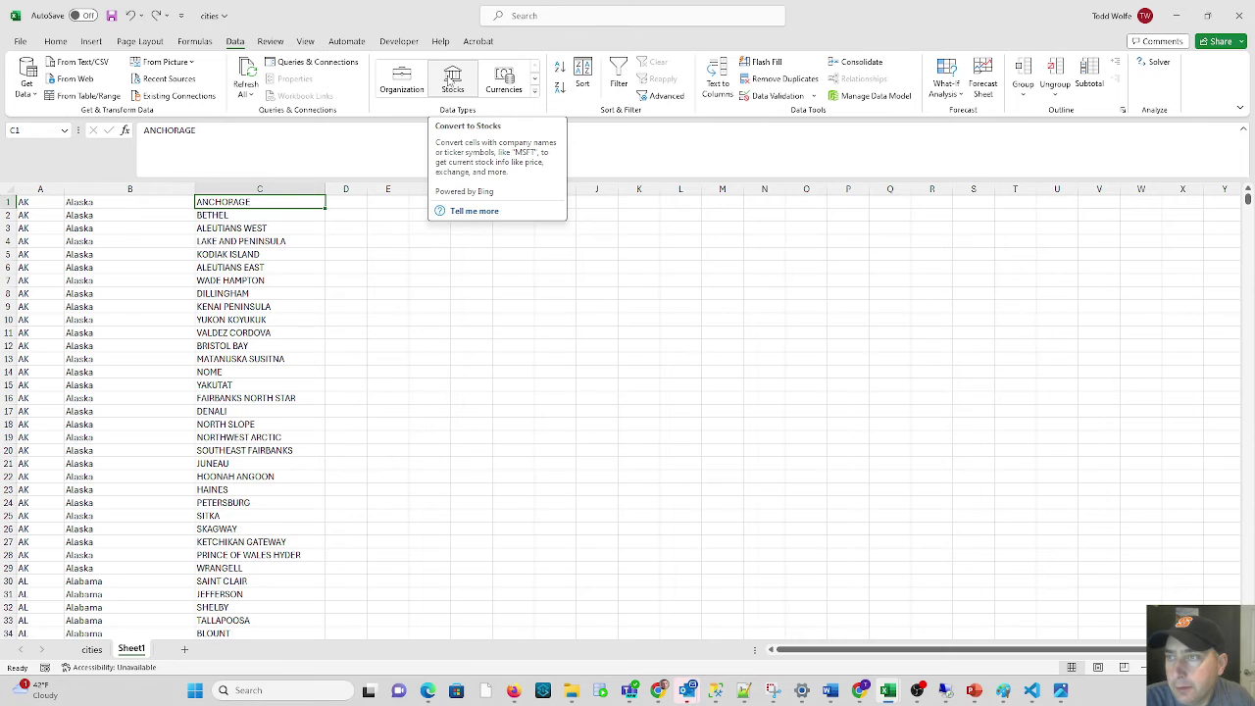
click(397, 202)
drag(409, 186, 425, 187)
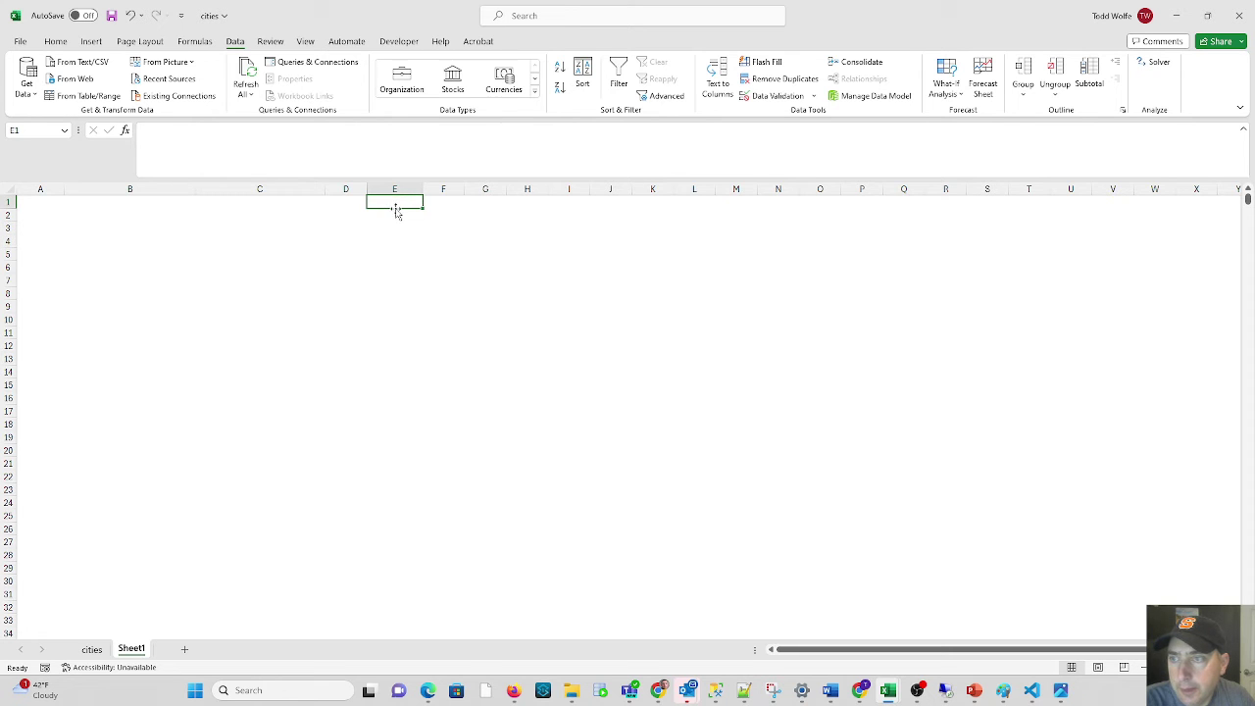
text(MS)
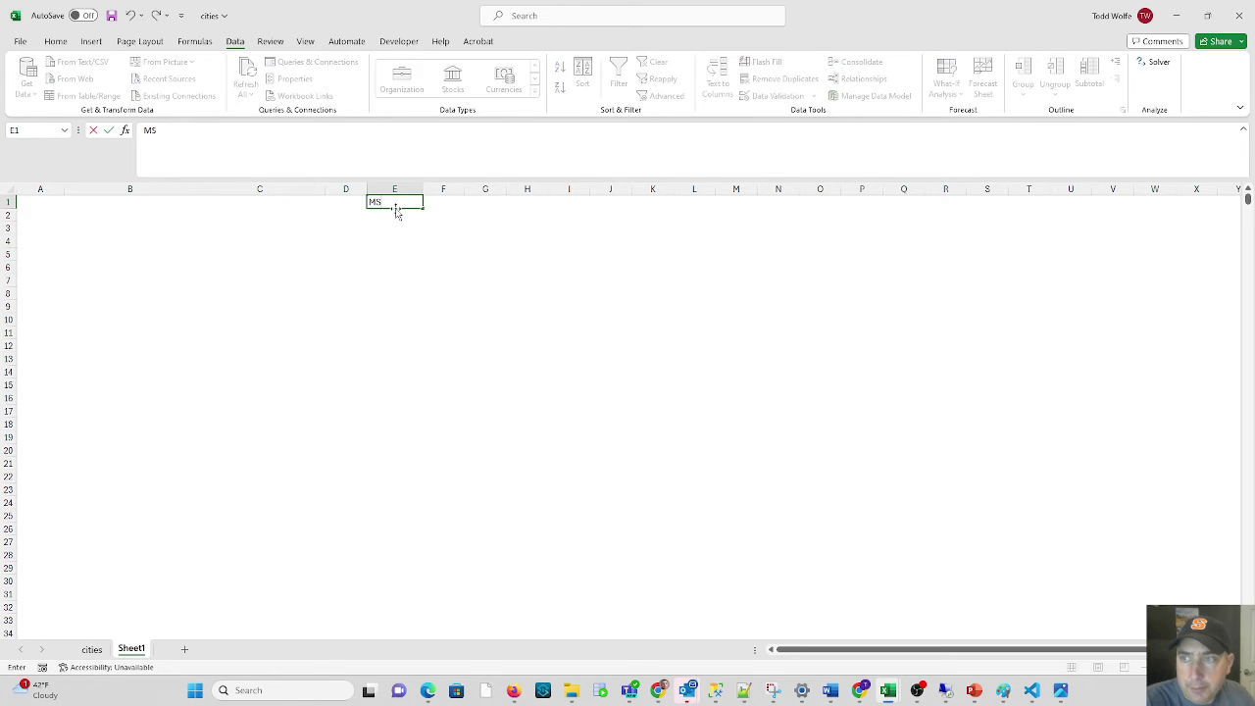
text(FT)
key(Return)
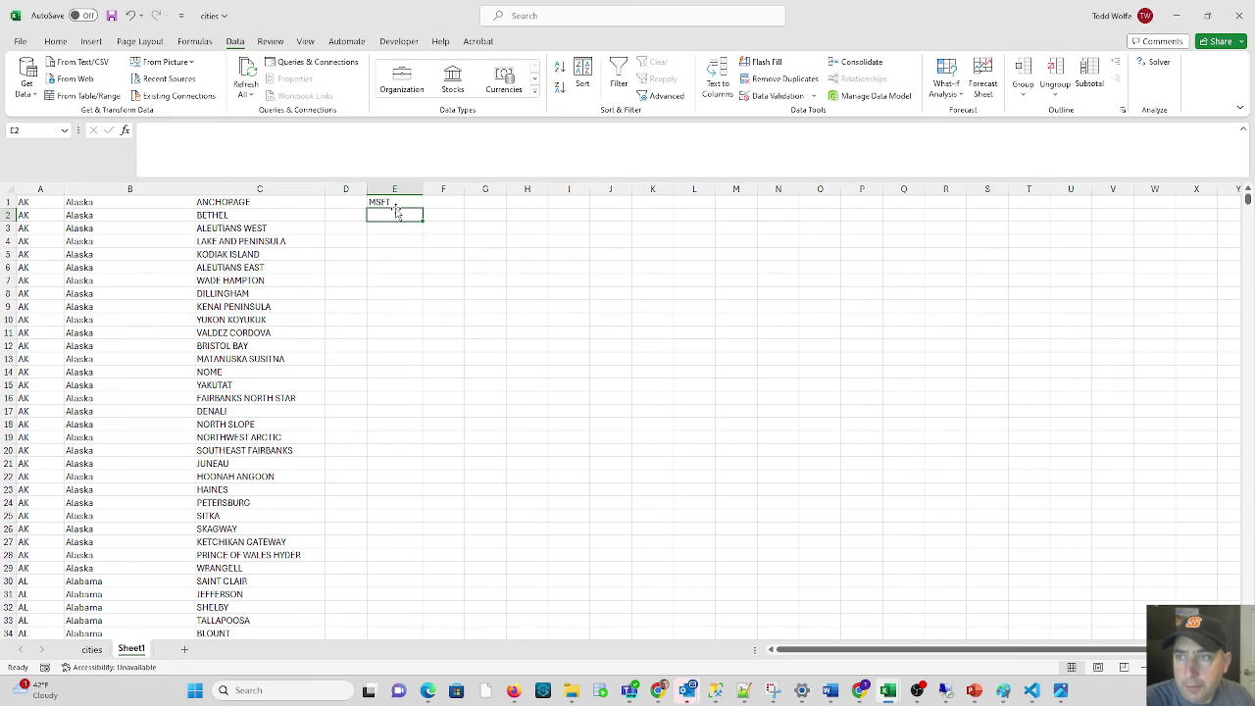
- Convert the MSFT ticker in E1 to the Stocks data type, choosing the Nasdaq Stock Market match for Microsoft Corporation
click(388, 202)
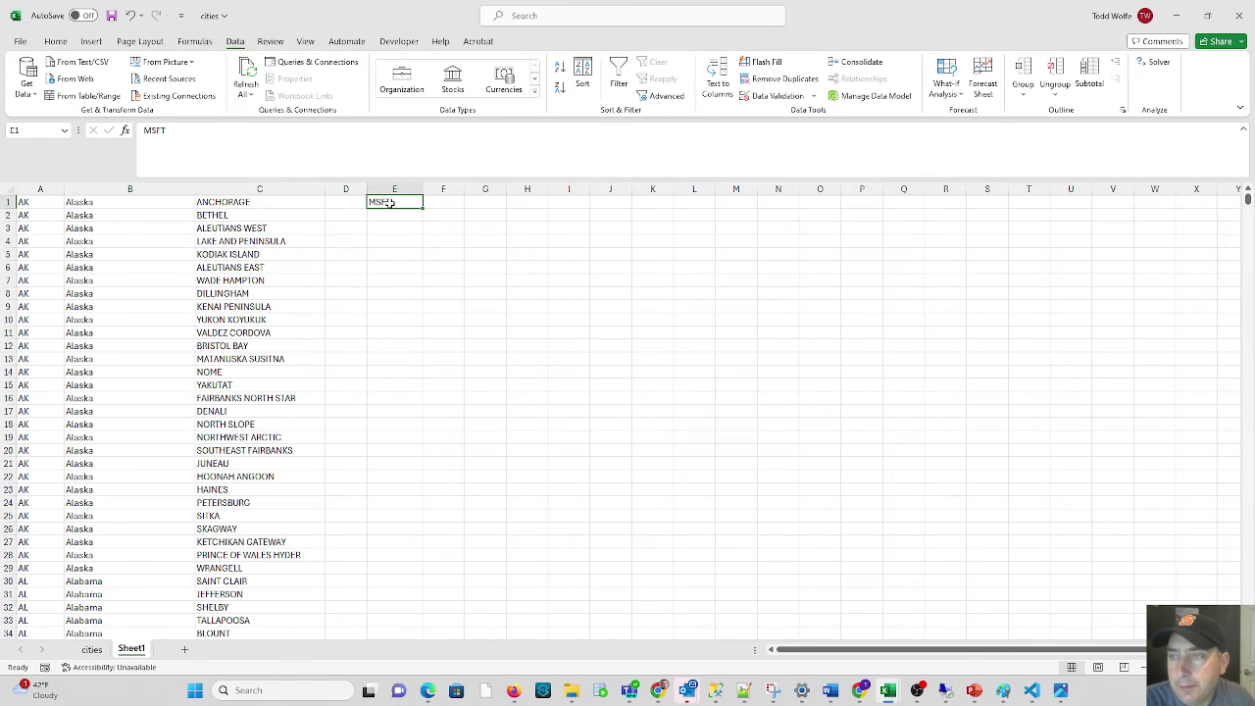
click(452, 88)
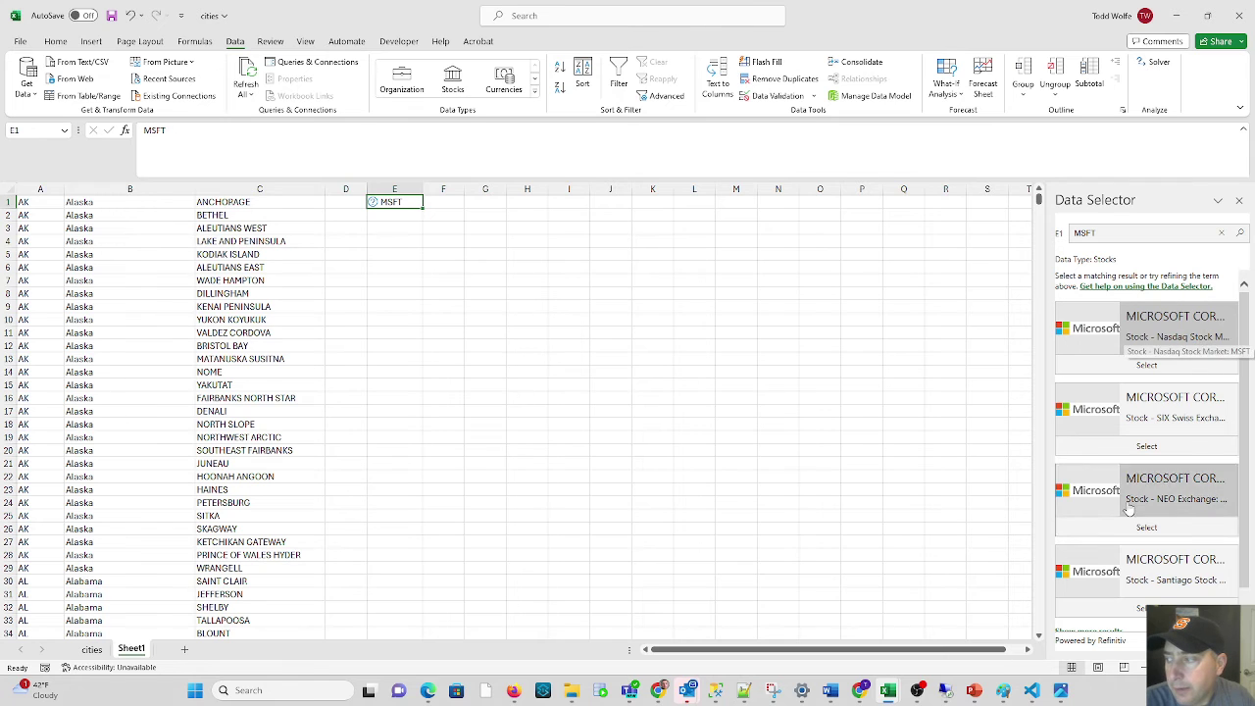
click(1146, 365)
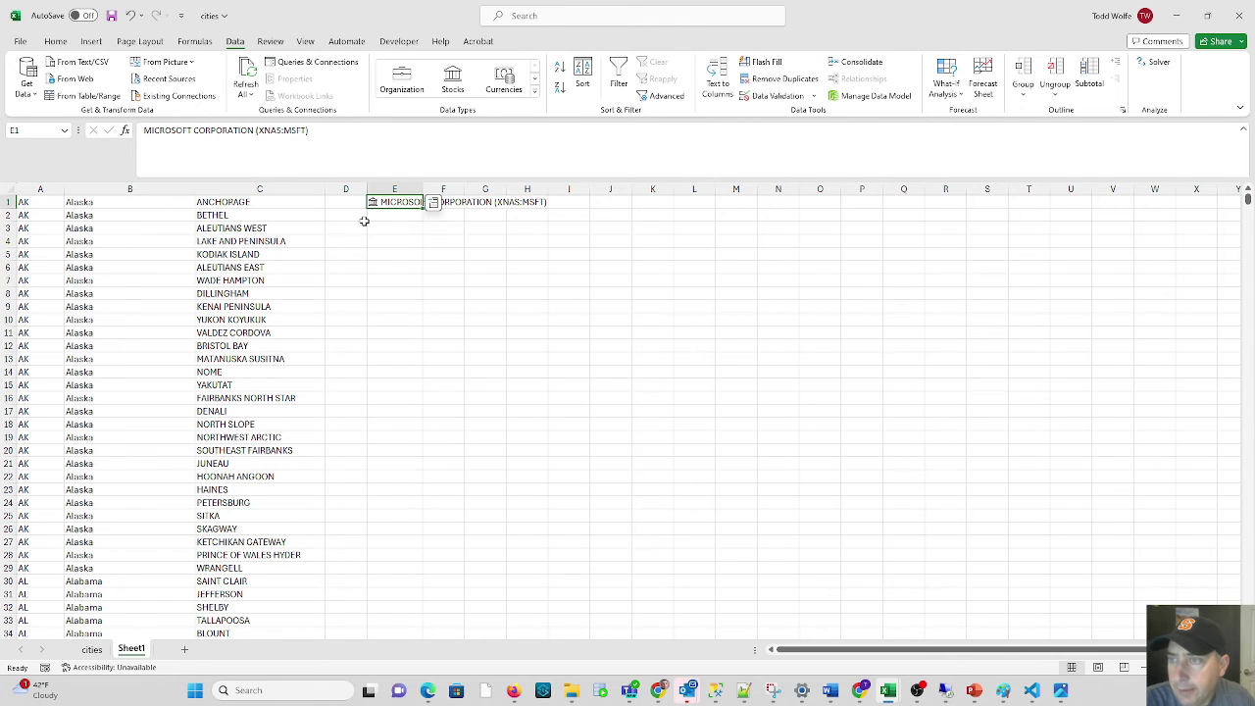
- Extract the 52 week high and Employees fields from the Microsoft stock in E1 into the adjacent cells F1 and G1
click(432, 204)
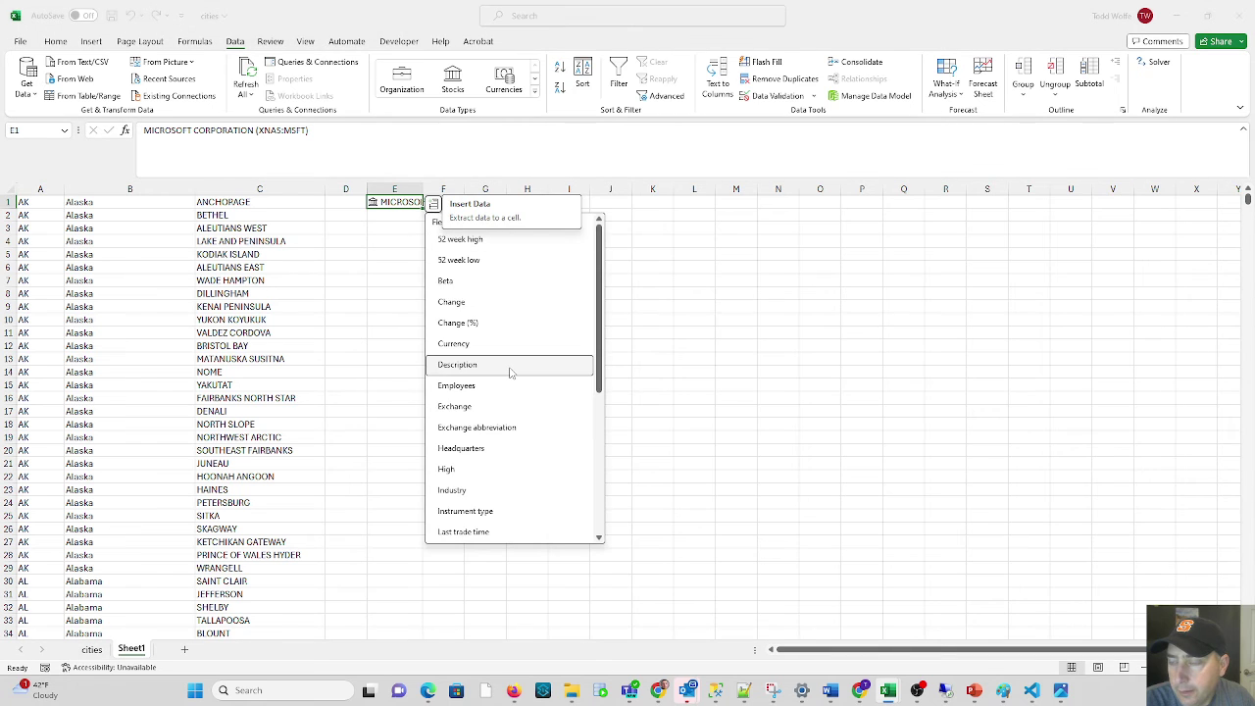
click(479, 241)
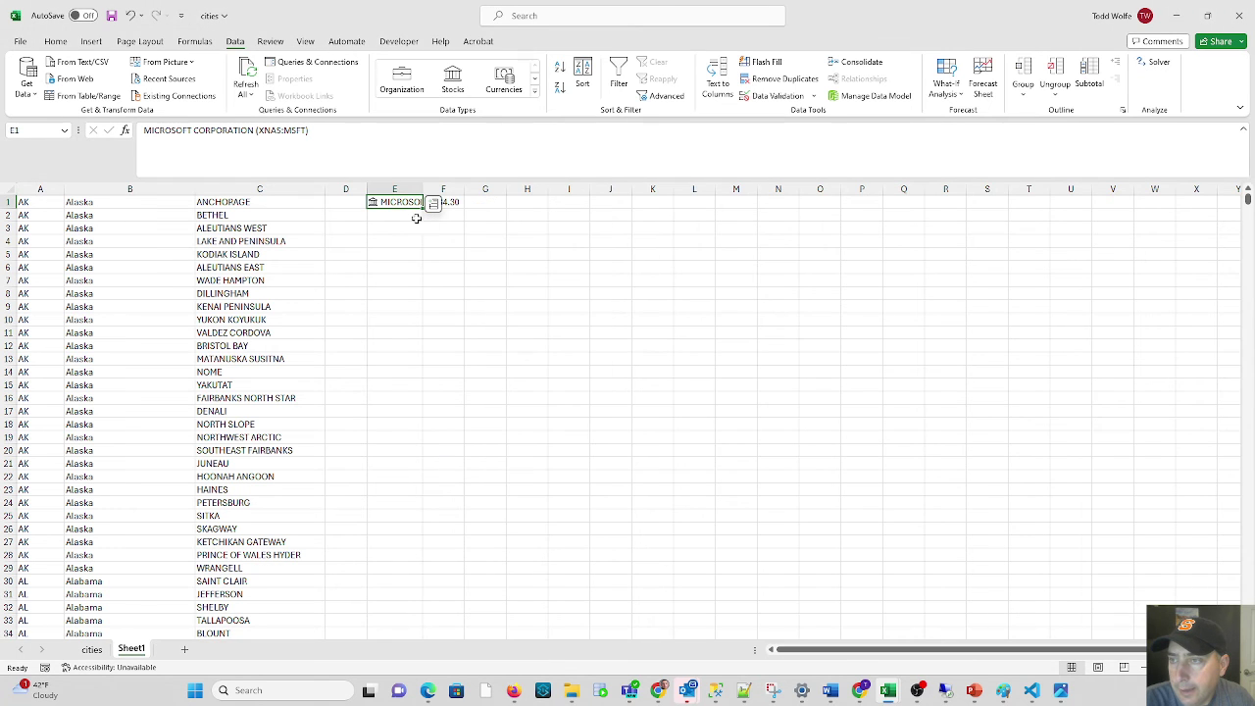
click(435, 203)
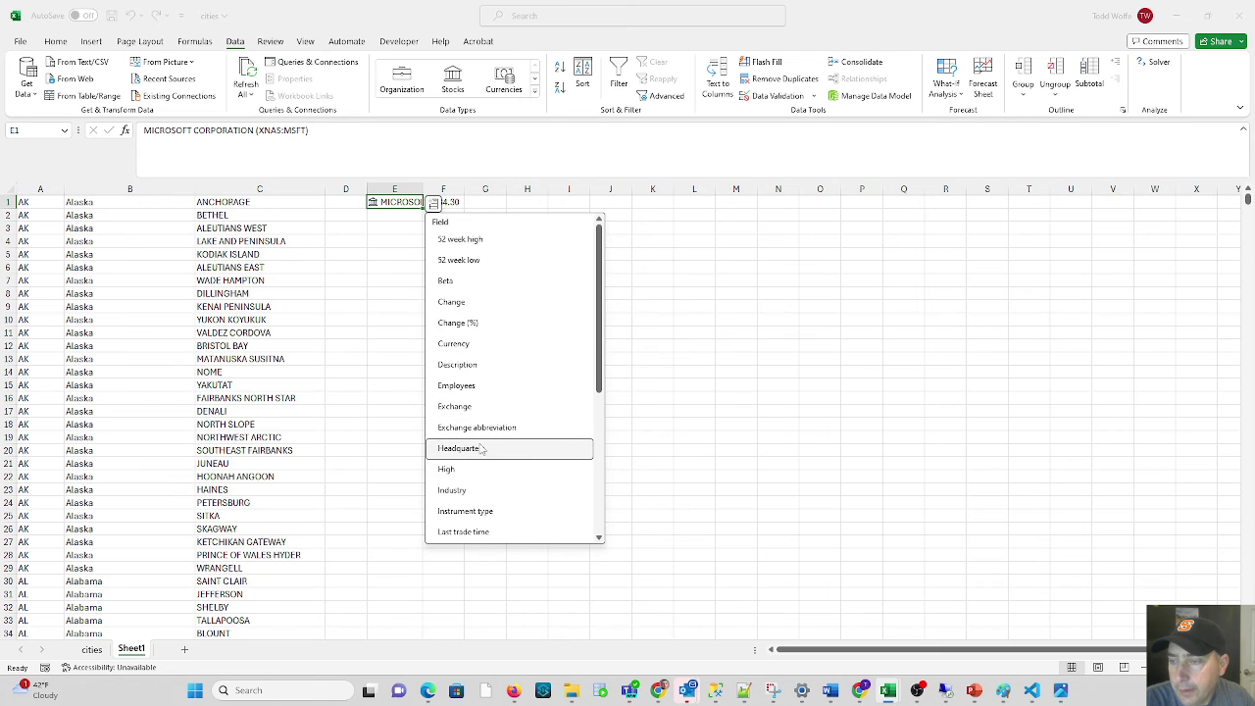
scroll(478, 437, down, 3)
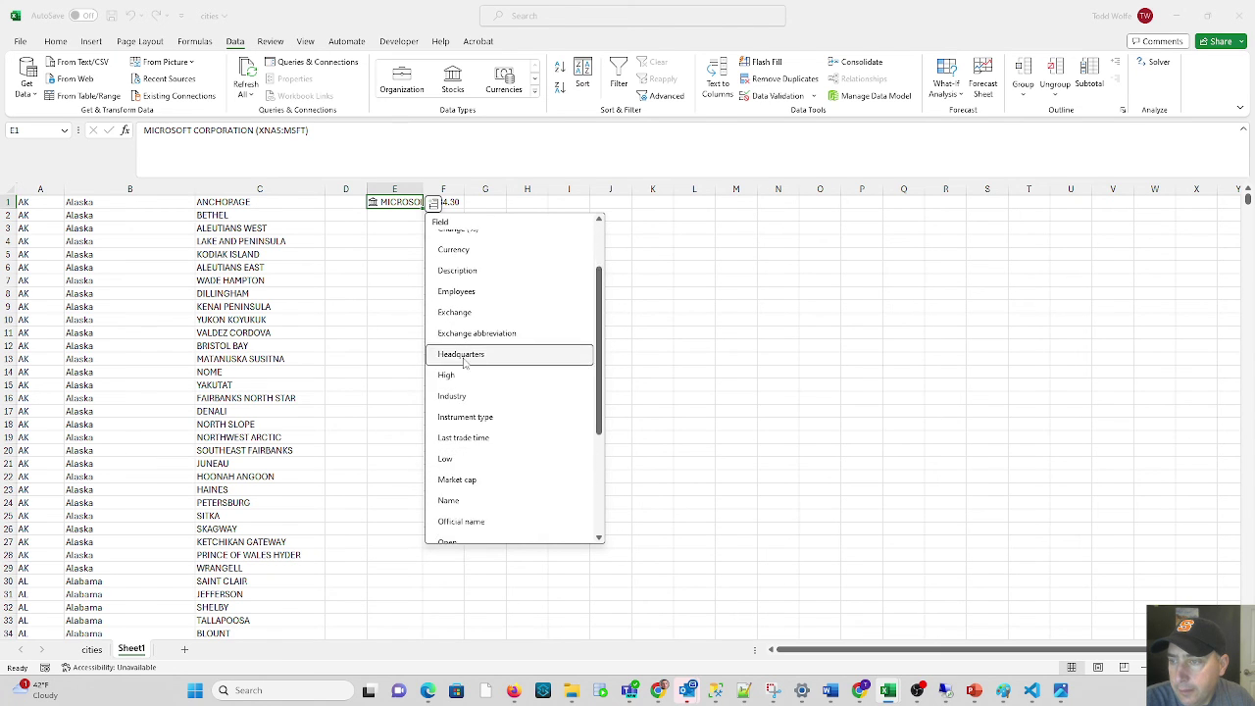
scroll(470, 431, down, 2)
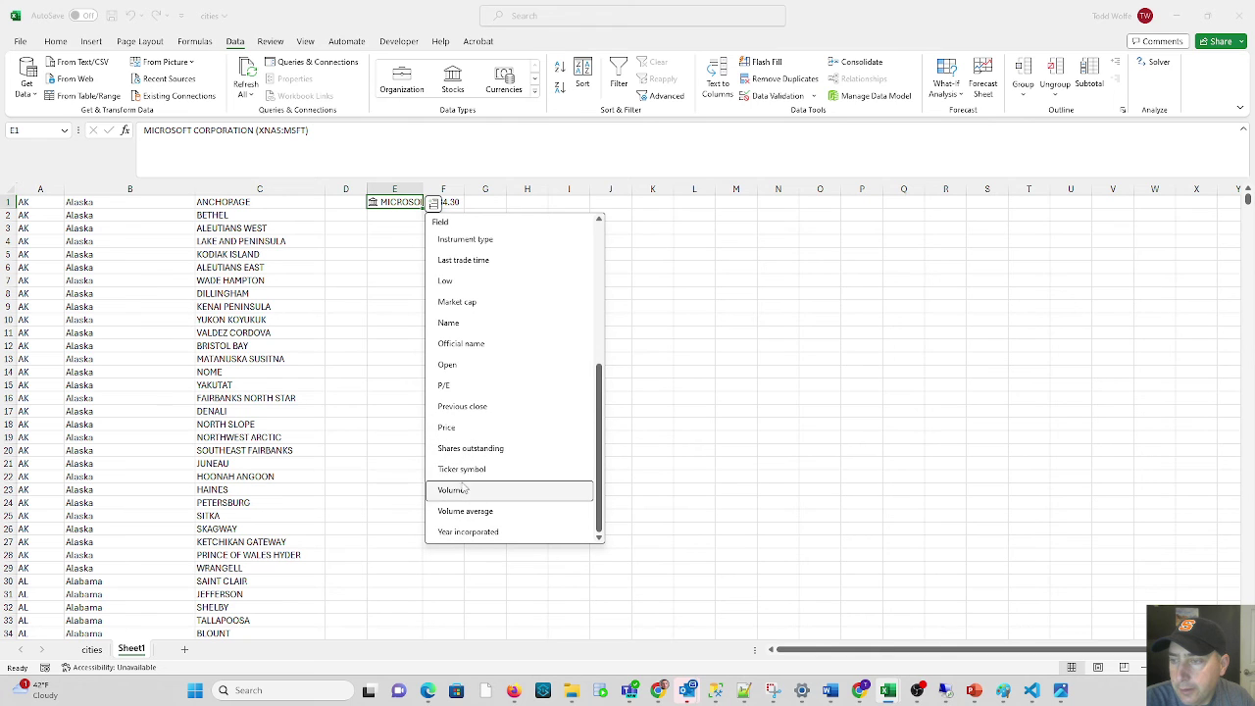
scroll(459, 348, up, 1)
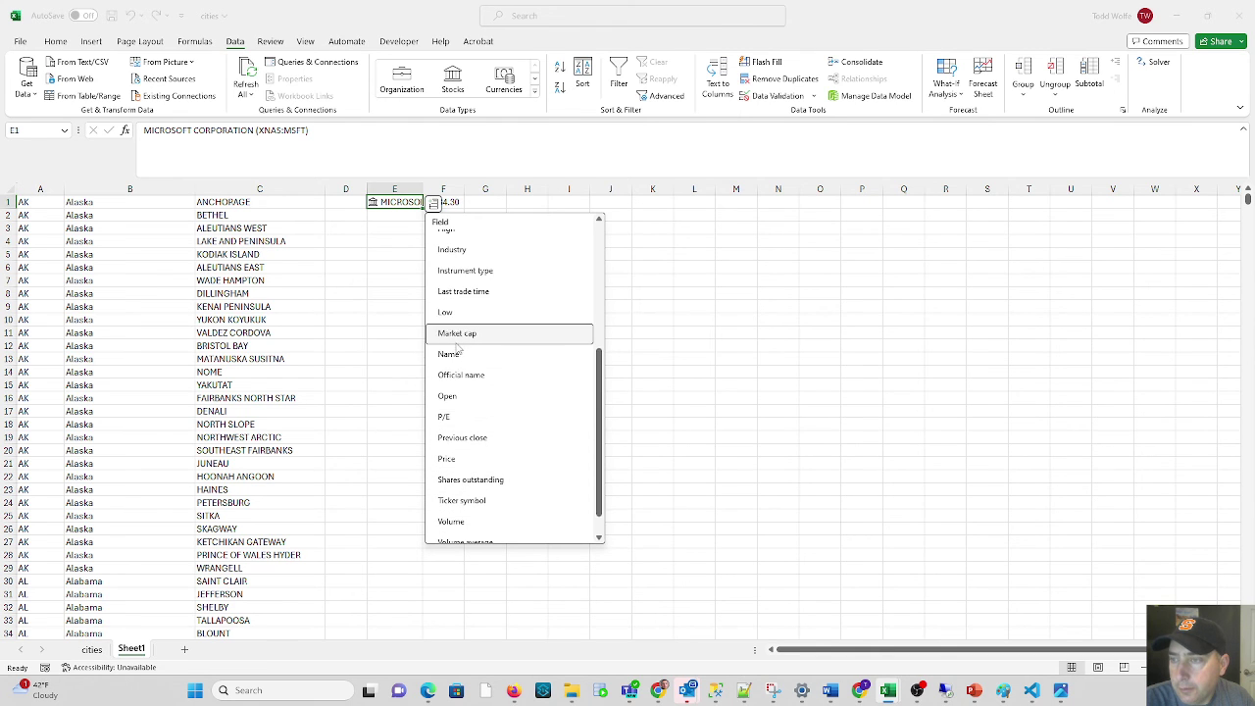
scroll(465, 377, up, 1)
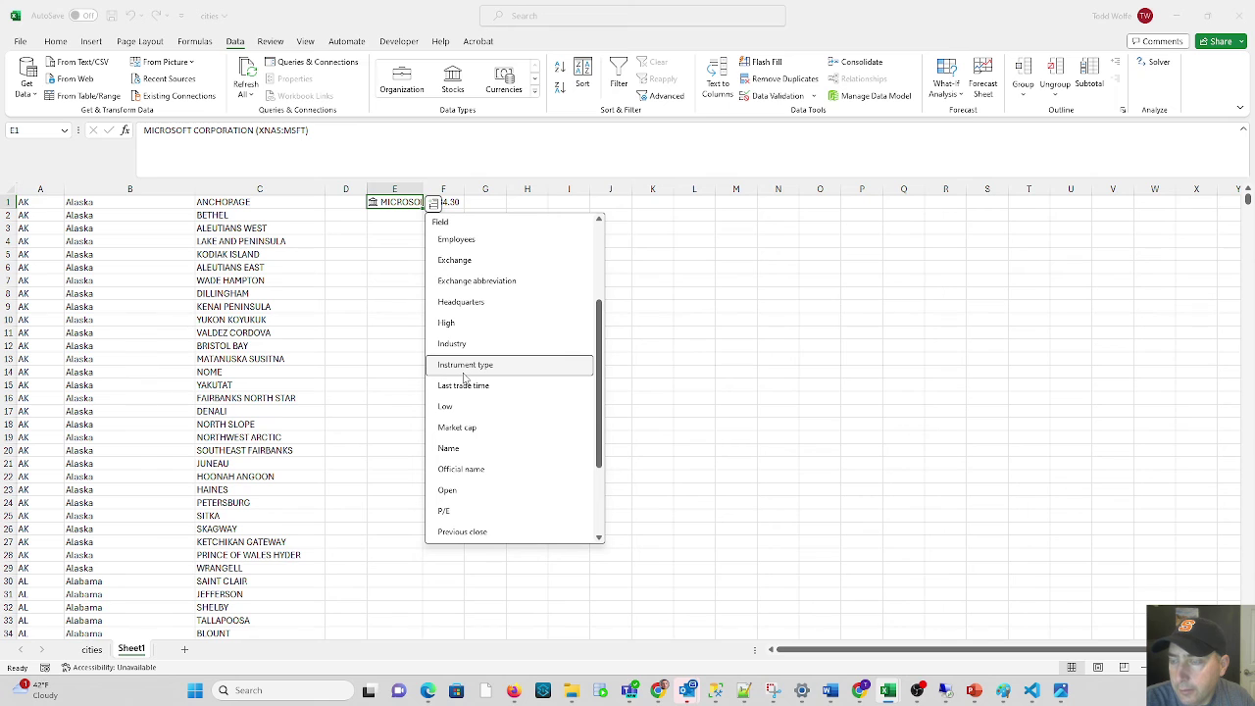
scroll(461, 324, up, 1)
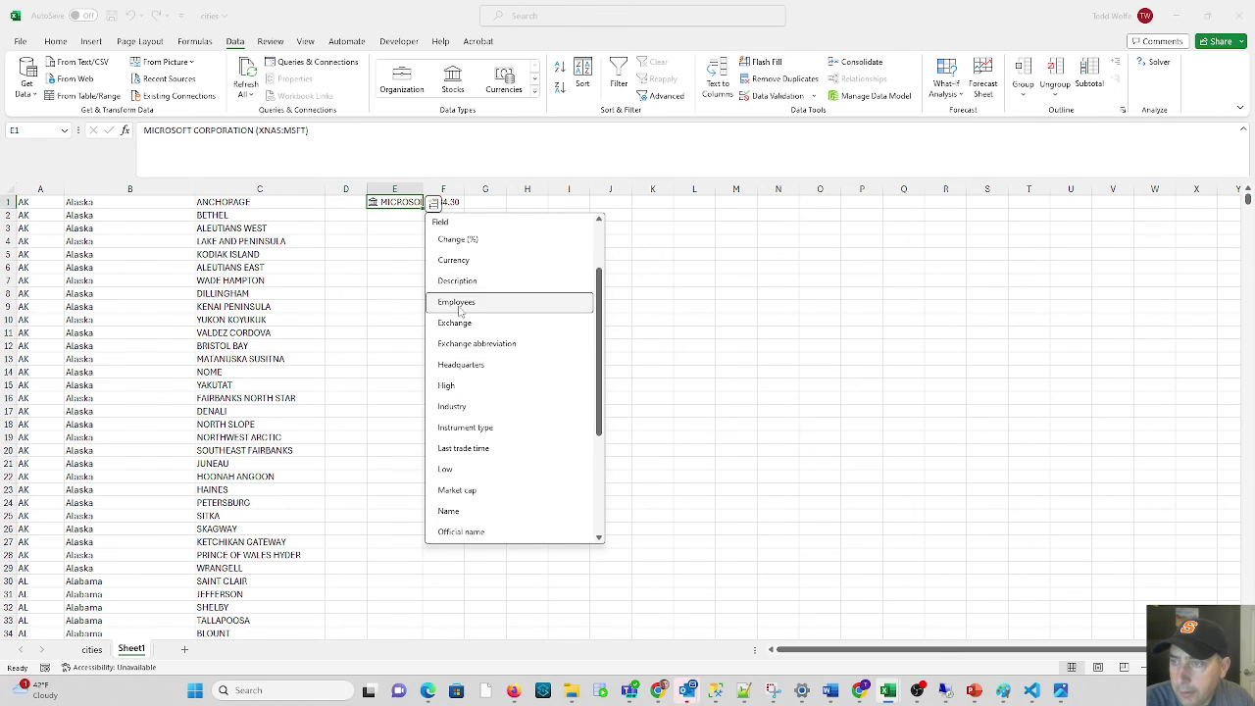
click(459, 304)
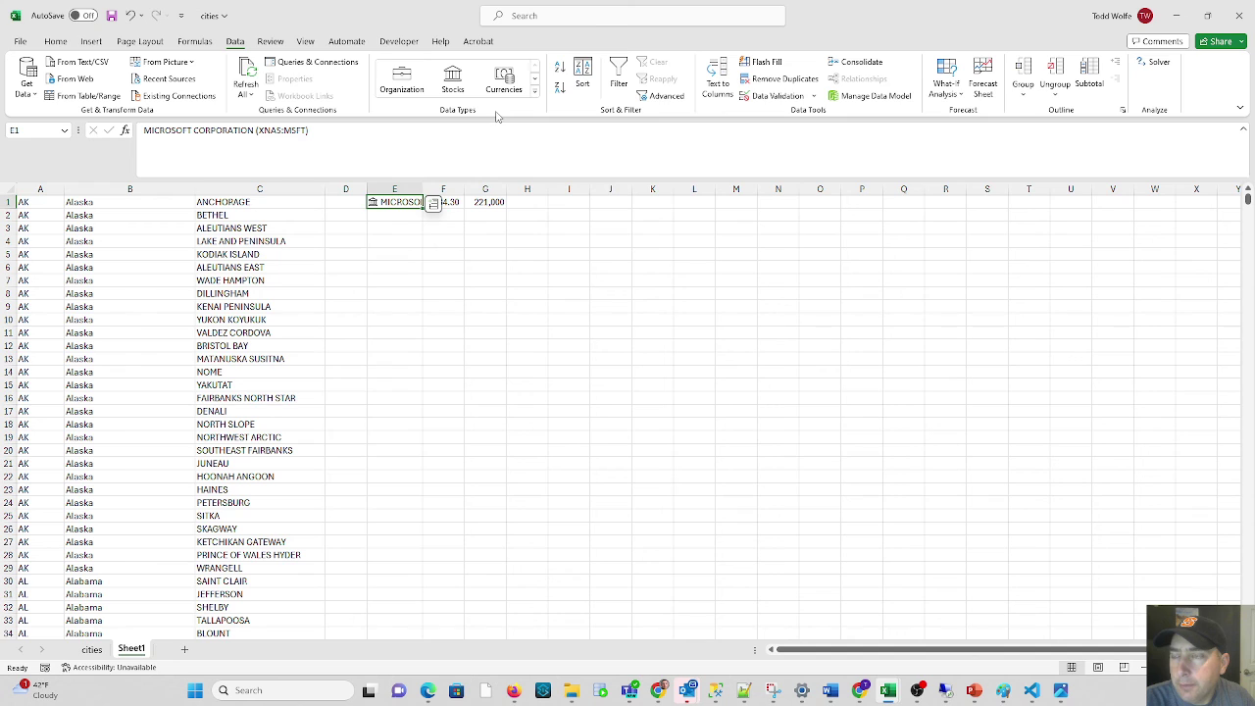
click(400, 215)
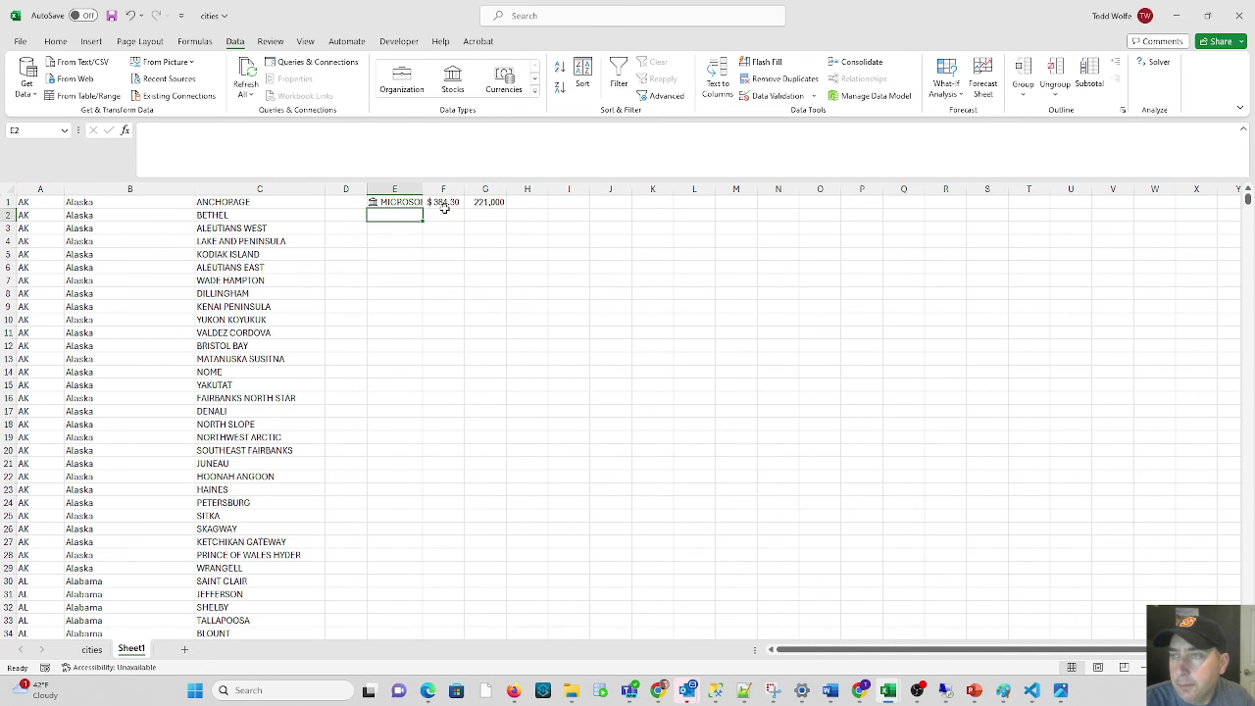